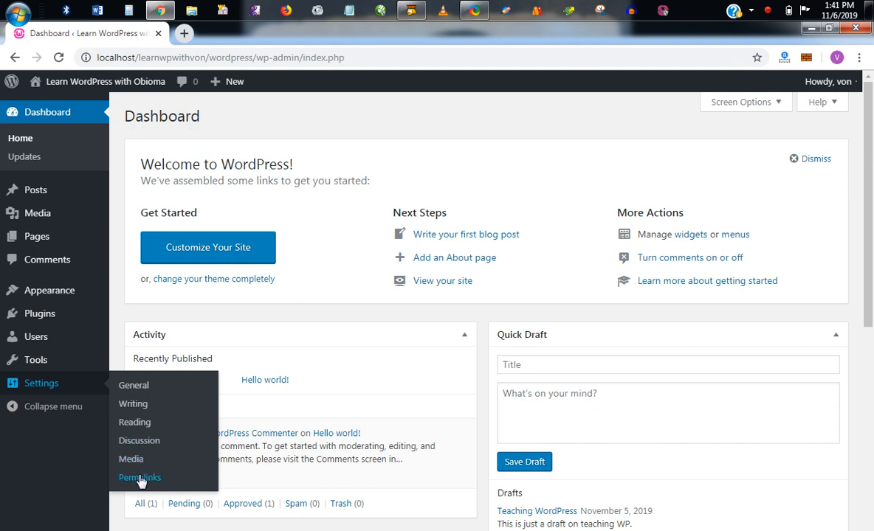
Look at the Media settings, and open the Permalink settings to review the common URL structures
click(131, 460)
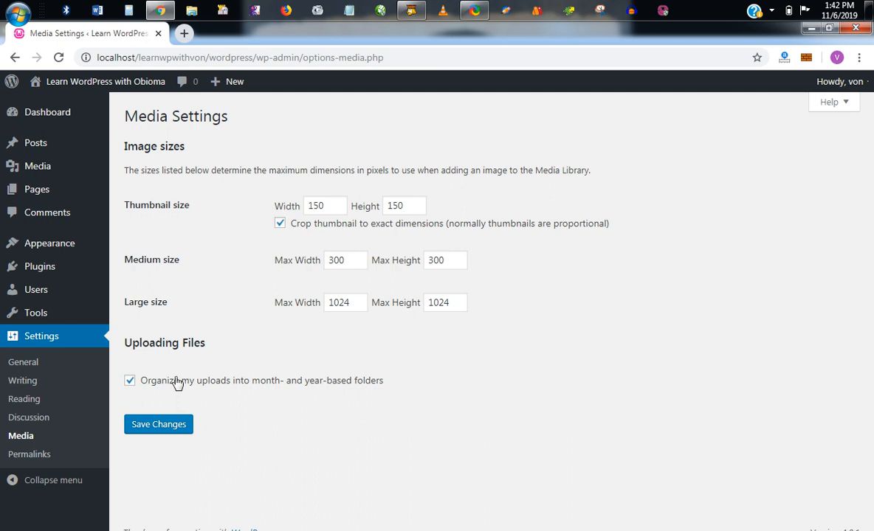
click(30, 454)
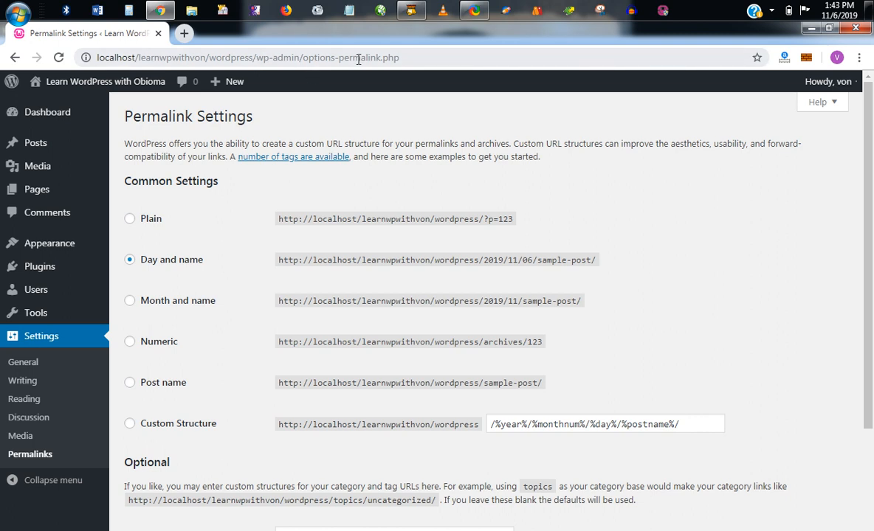
drag(383, 57, 423, 55)
click(436, 56)
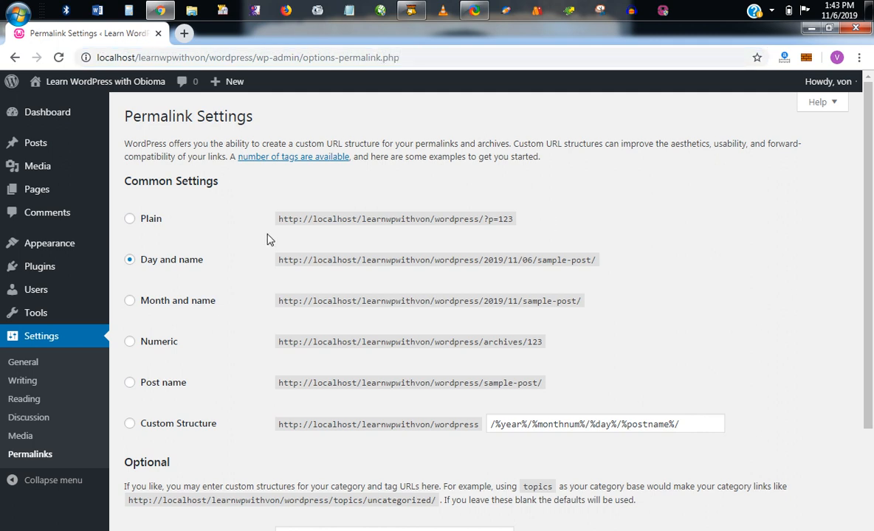
scroll(268, 239, down, 1)
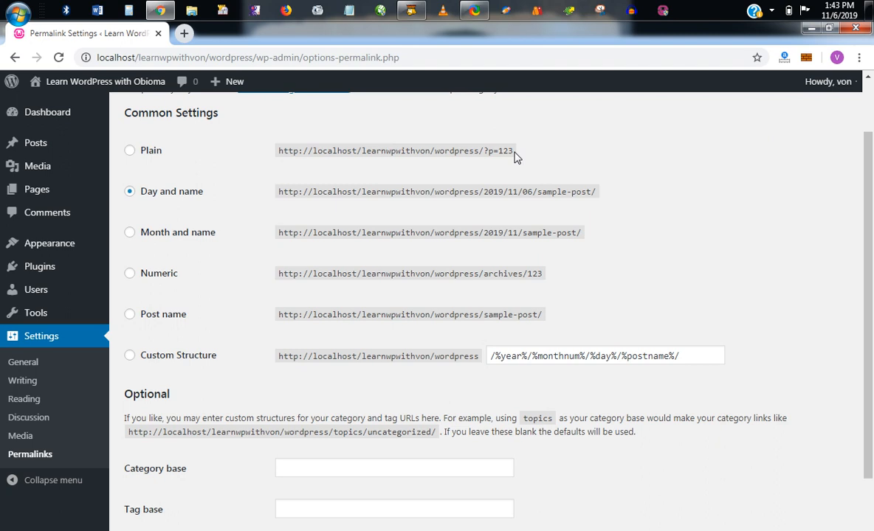
Try the Plain and the Day and name permalink structures, examining the date part of the example URL
click(130, 150)
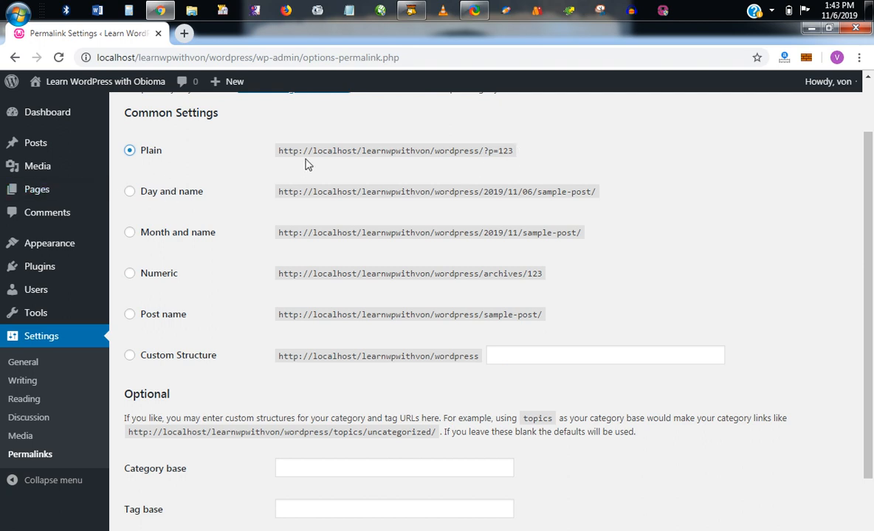
click(198, 195)
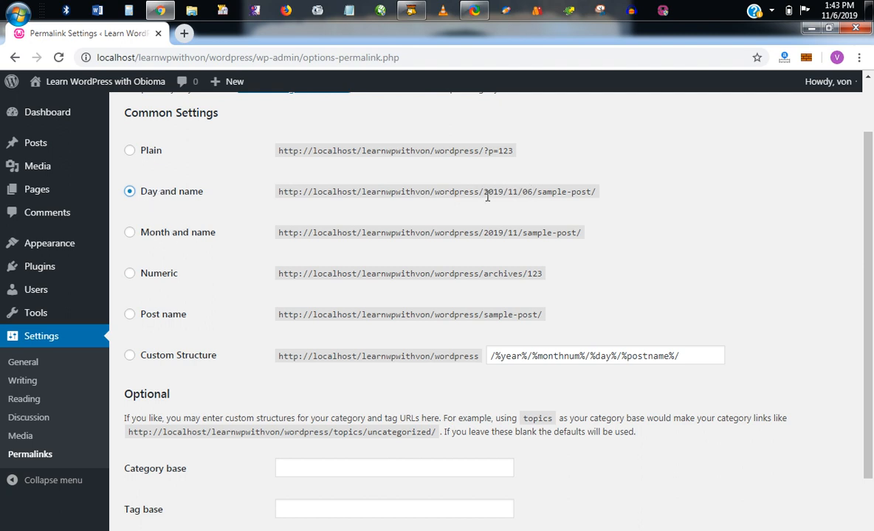
drag(484, 191, 591, 191)
click(539, 194)
click(486, 188)
Try the Post name, Numeric, Month and name, Day and name, and Plain permalink structures in turn
click(166, 317)
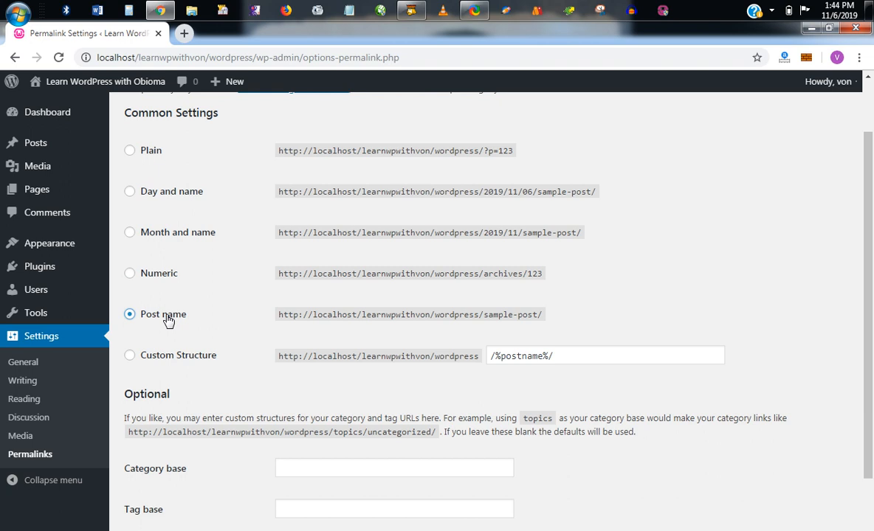
drag(307, 315, 480, 315)
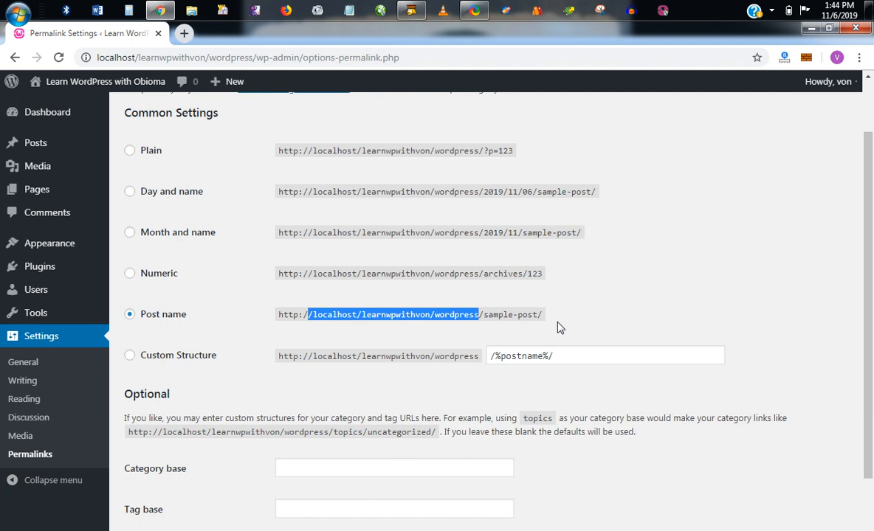
click(516, 318)
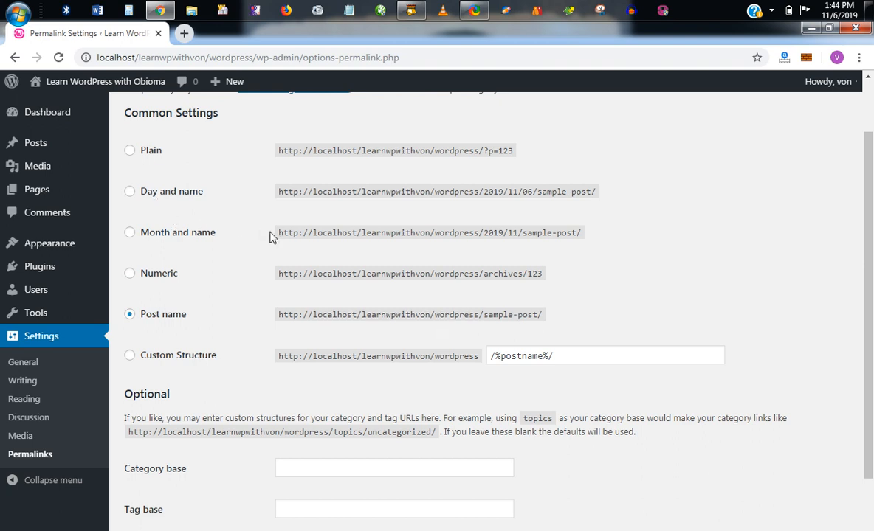
click(153, 276)
click(143, 233)
click(155, 193)
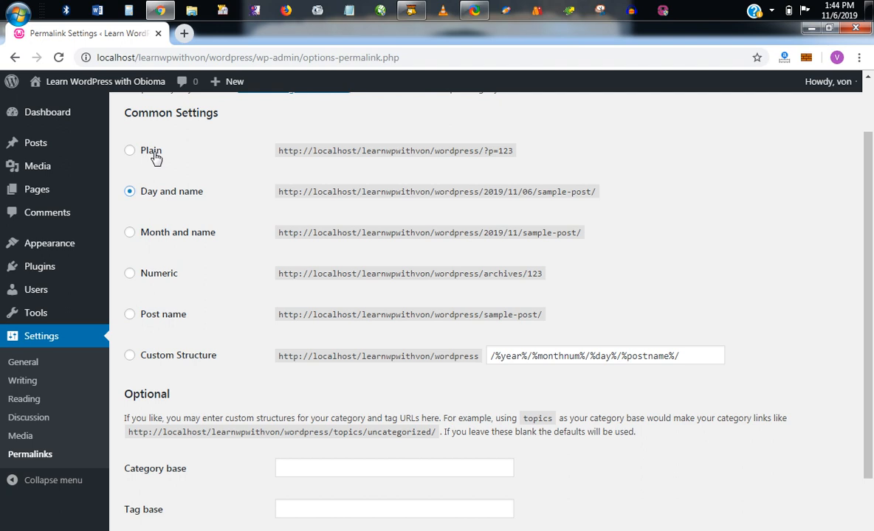
click(148, 152)
Choose the Post name permalink structure and examine the example category URL in the Optional section
scroll(166, 296, down, 2)
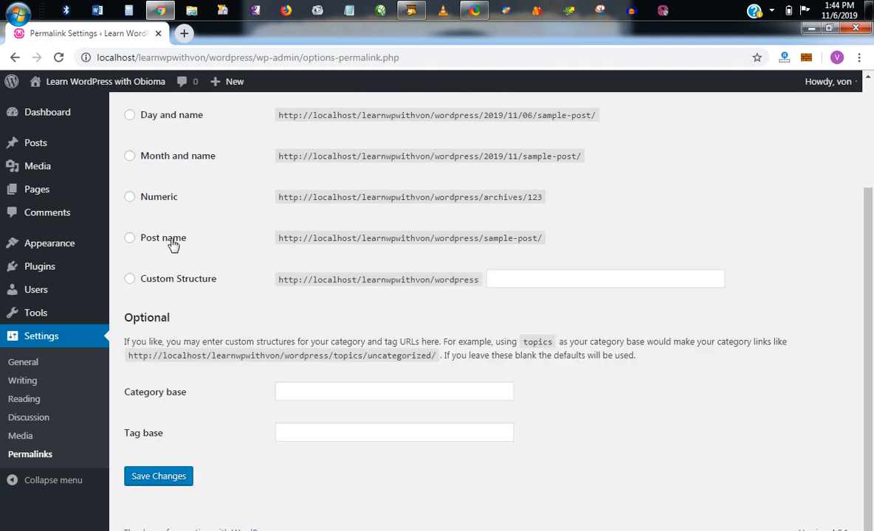
click(172, 244)
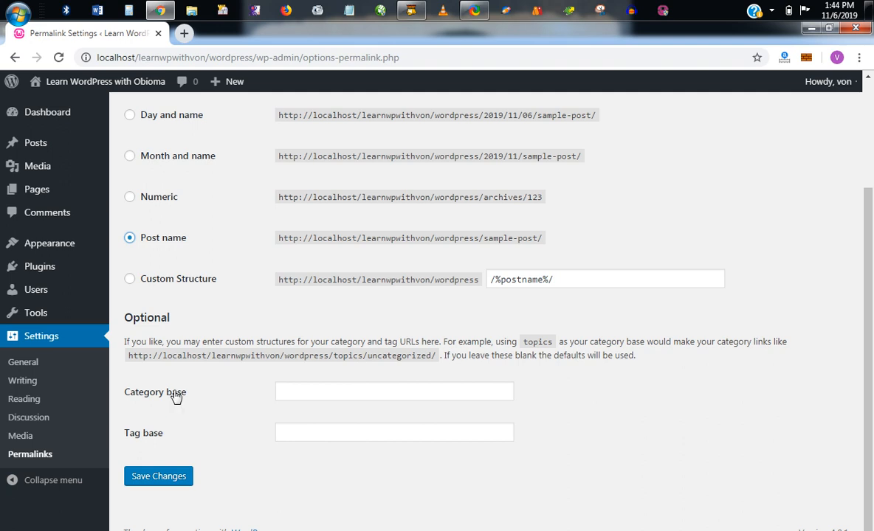
mouse_move(66, 142)
drag(162, 355, 332, 357)
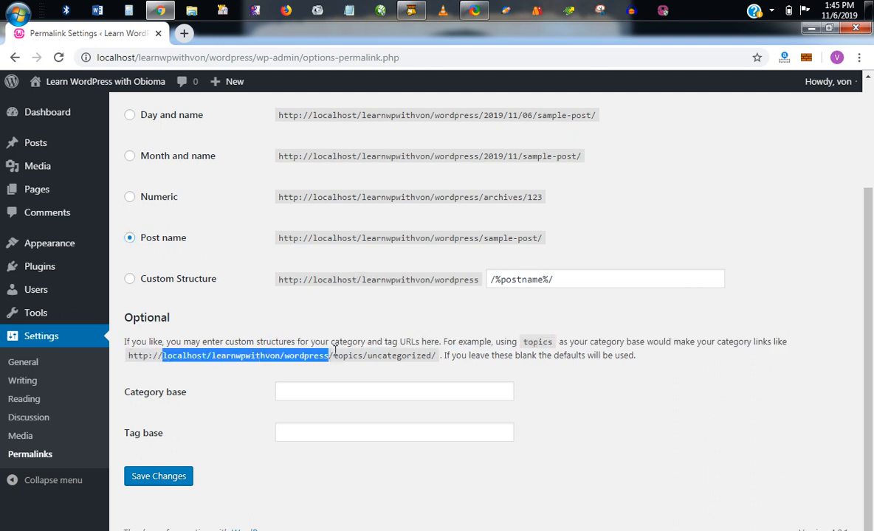
double_click(341, 355)
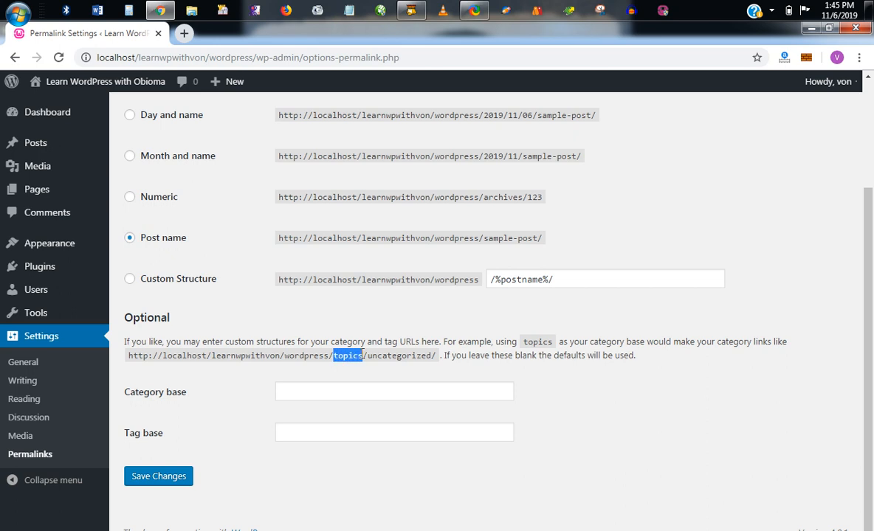
drag(368, 356, 434, 351)
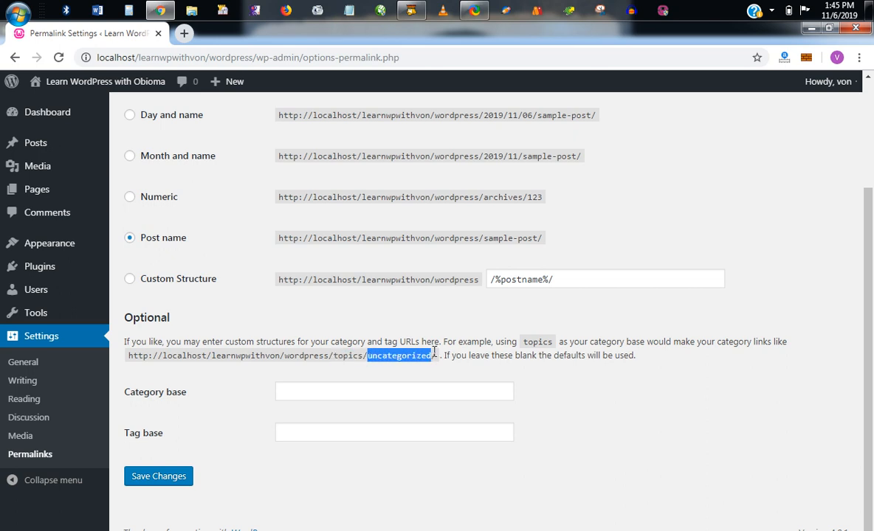
drag(364, 356, 333, 356)
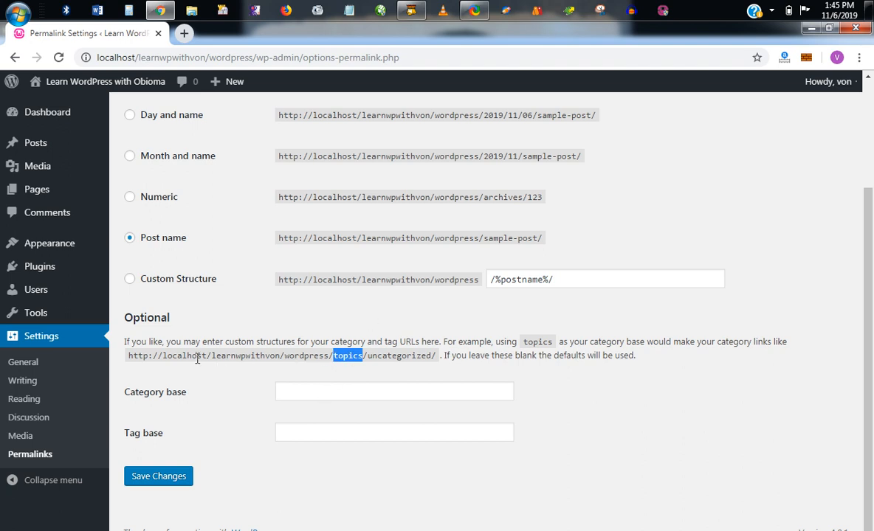
Try "topic" and "wears" as the category base, and clear the field again
drag(129, 356, 397, 387)
click(396, 393)
text(topic)
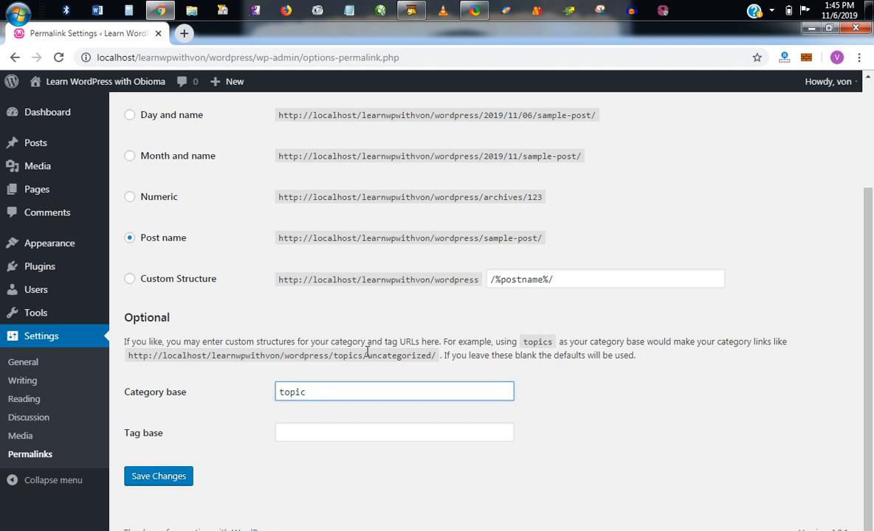
drag(318, 392, 278, 395)
text(wears)
drag(318, 388, 257, 389)
key(BackSpace)
Save the permalink settings
click(178, 481)
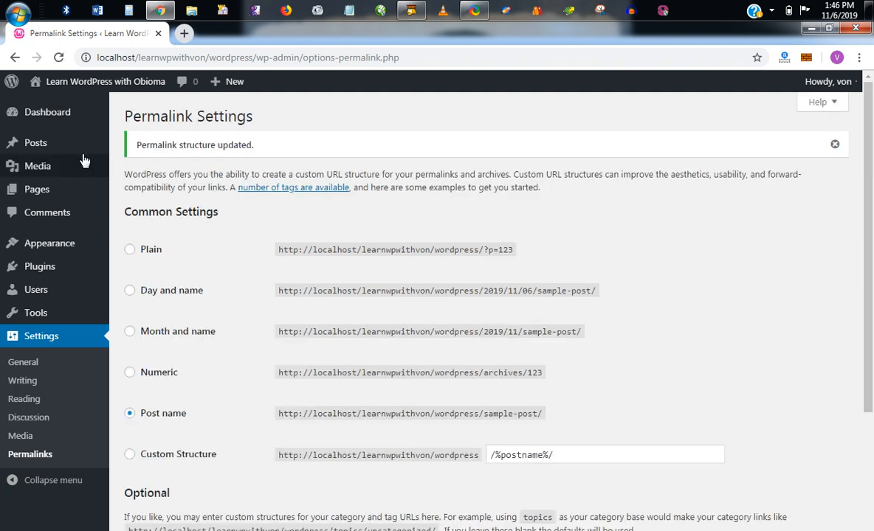
Start a new post, dismiss the font loading error, and title the post "First"
mouse_move(88, 147)
click(146, 169)
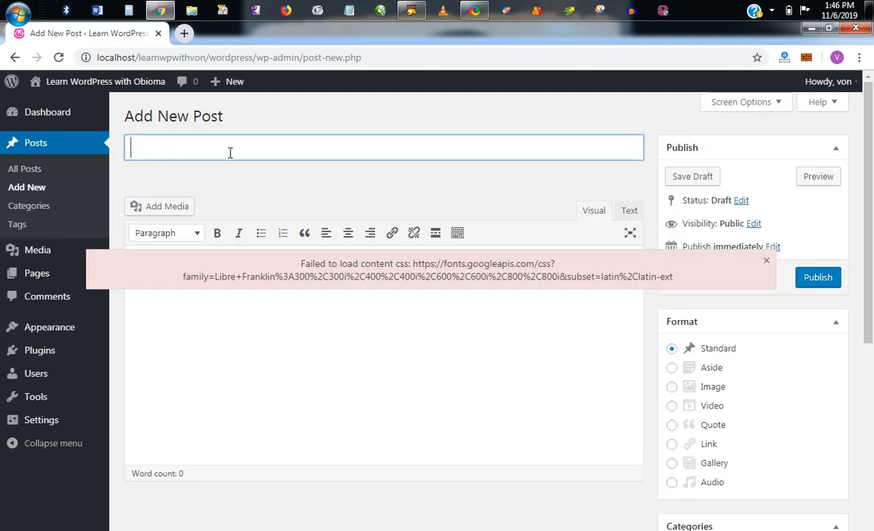
click(527, 318)
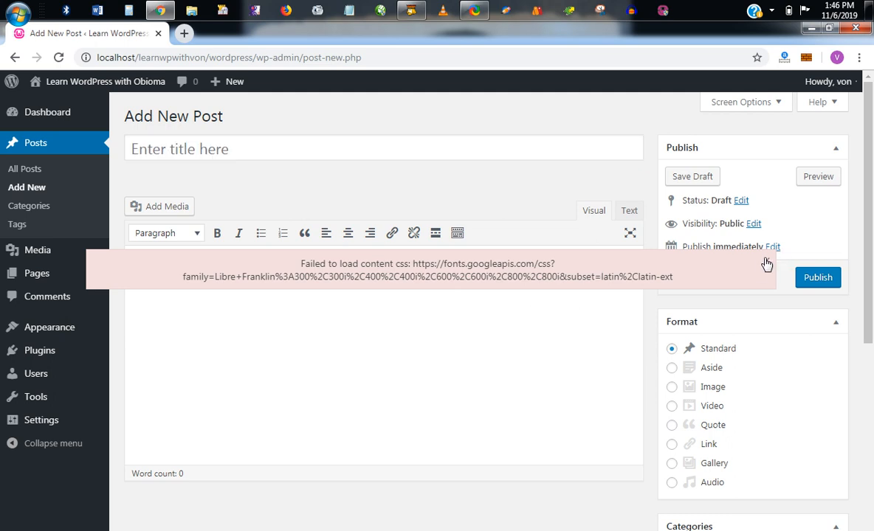
click(766, 264)
click(206, 140)
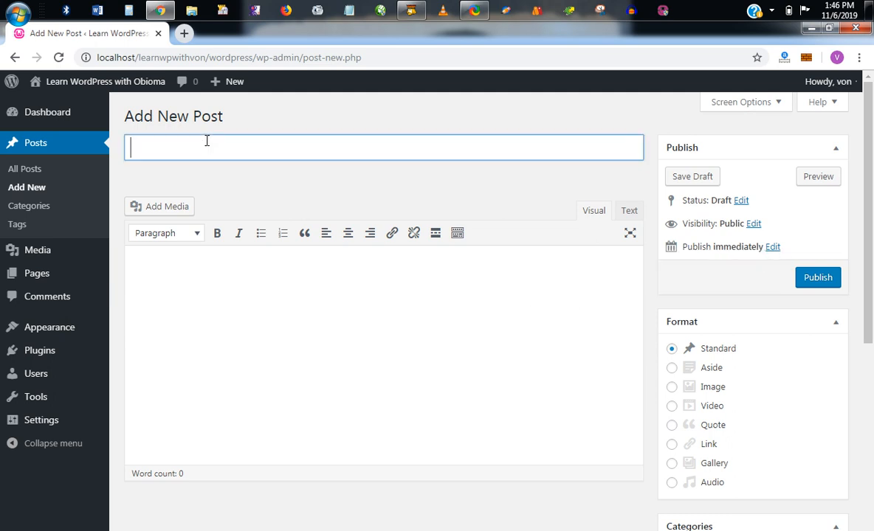
text(First)
Create a new category named "tops" for the post
scroll(720, 339, down, 4)
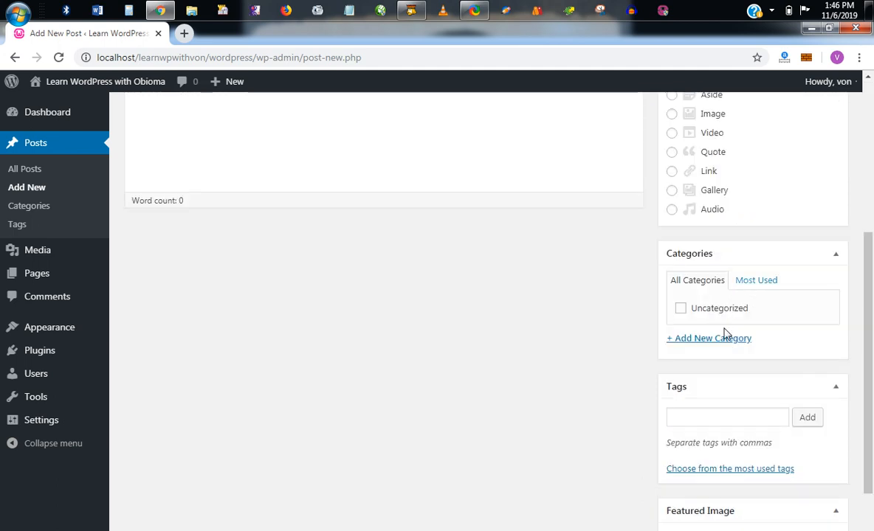
click(722, 340)
text(tops)
key(Return)
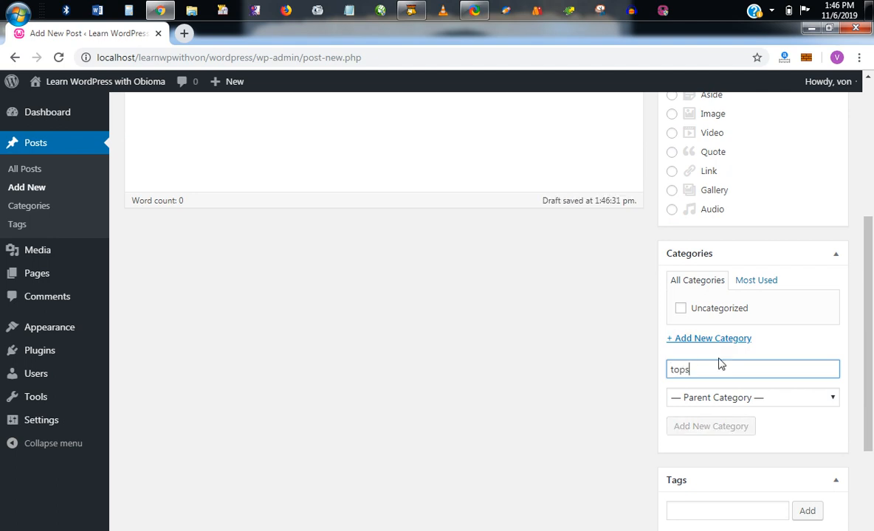
Publish the post and dismiss the font loading error
scroll(623, 244, up, 4)
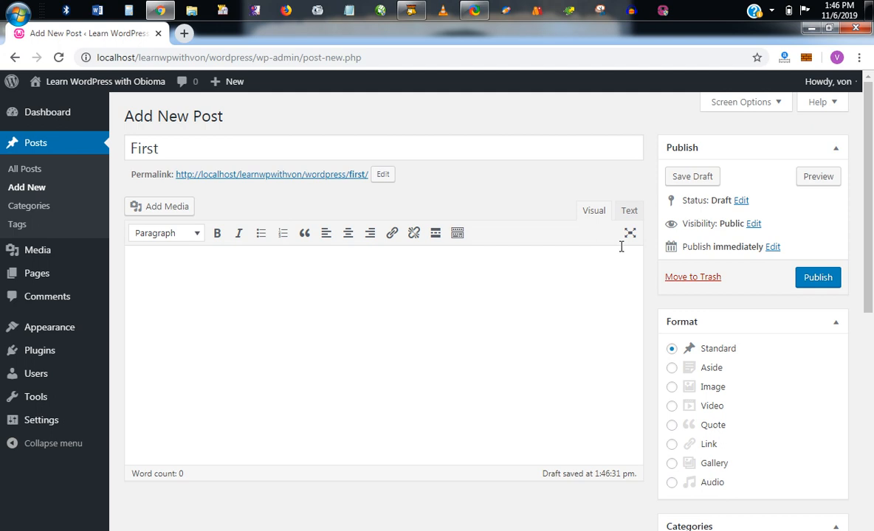
click(821, 279)
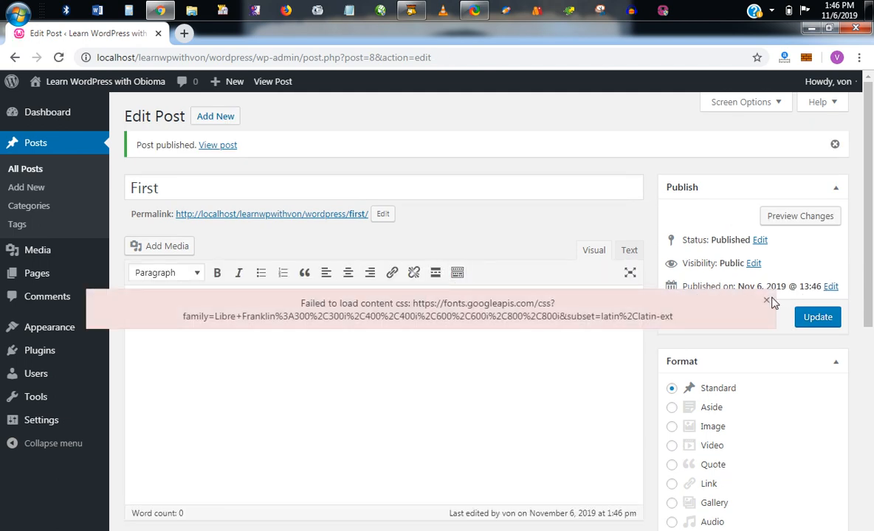
click(767, 302)
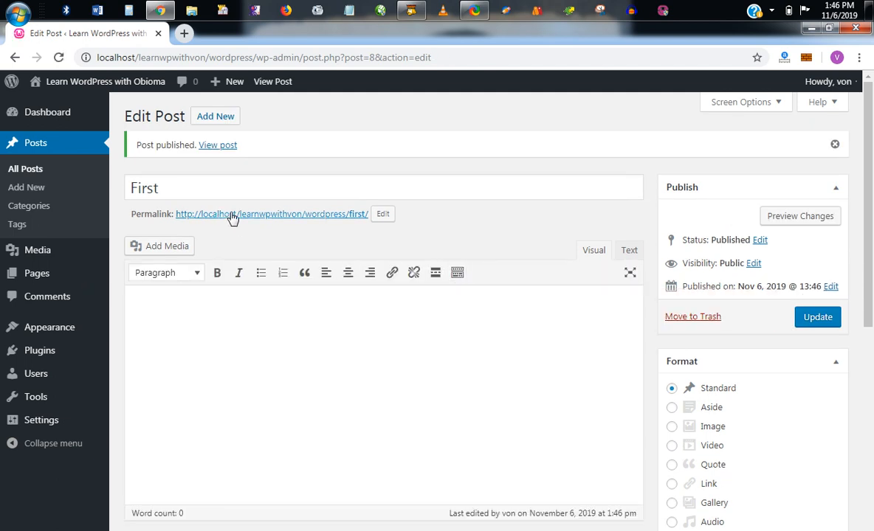
View the published post through its permalink in a separate tab, and close that tab
middle_click(232, 215)
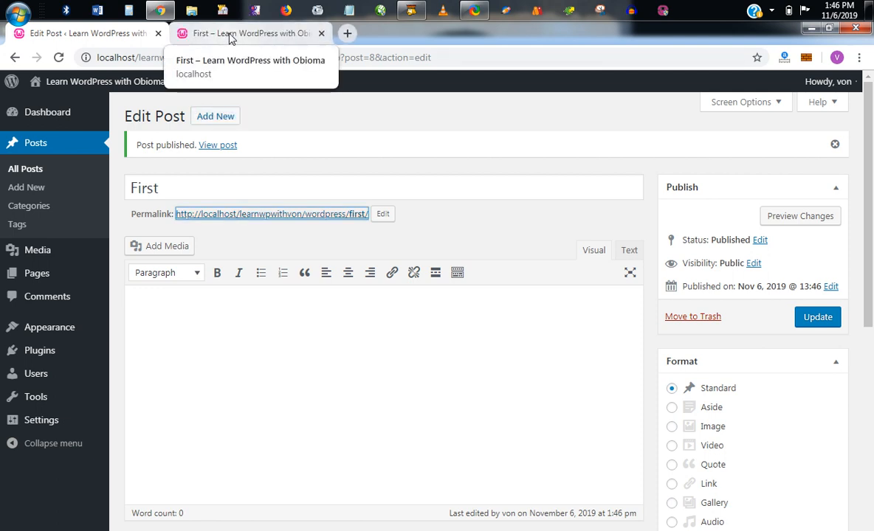
click(231, 37)
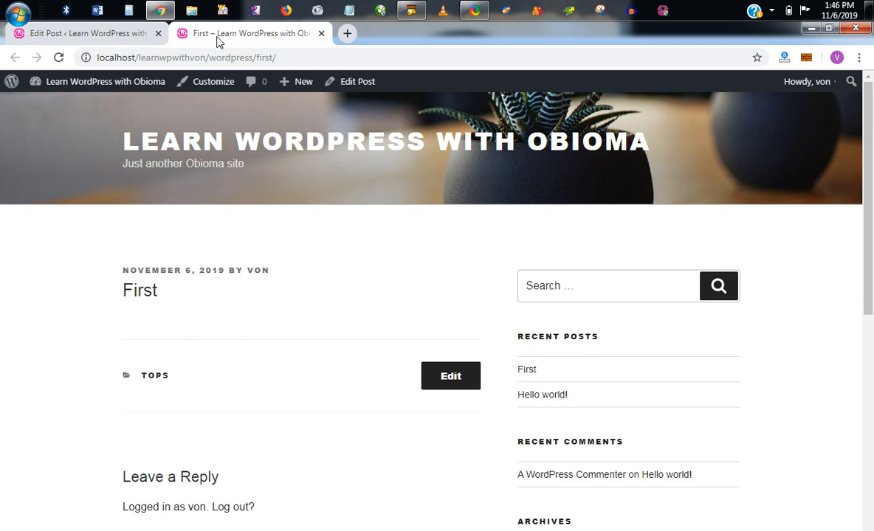
key(ctrl+shift+Tab)
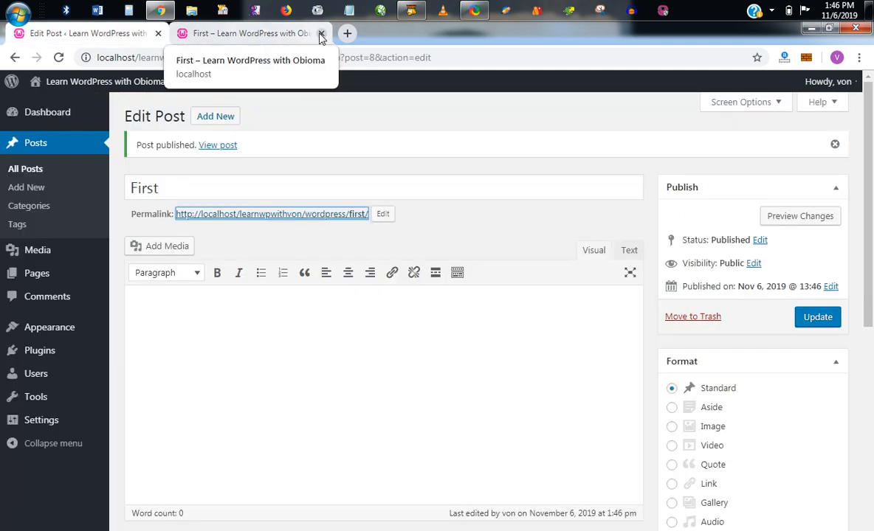
click(321, 34)
Open the Categories page, view the "tops" category archive in a new tab, and examine its URL
click(42, 208)
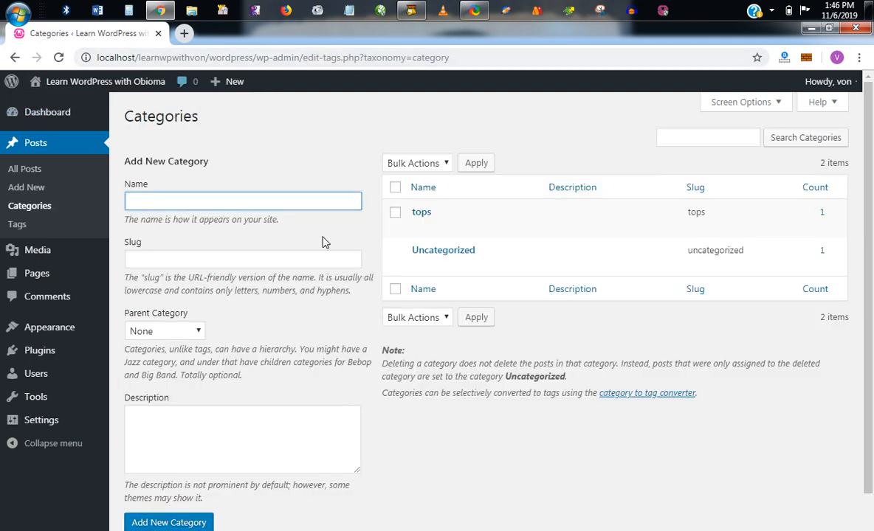
mouse_move(428, 224)
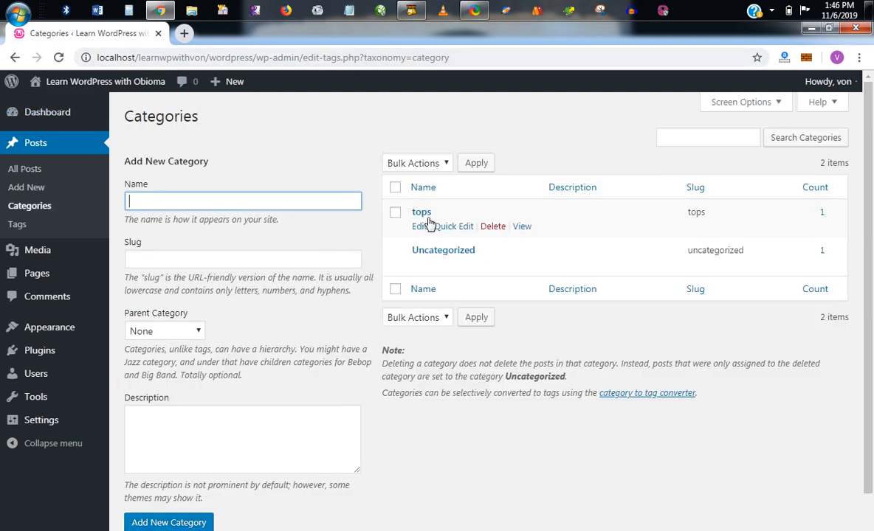
middle_click(522, 228)
click(207, 34)
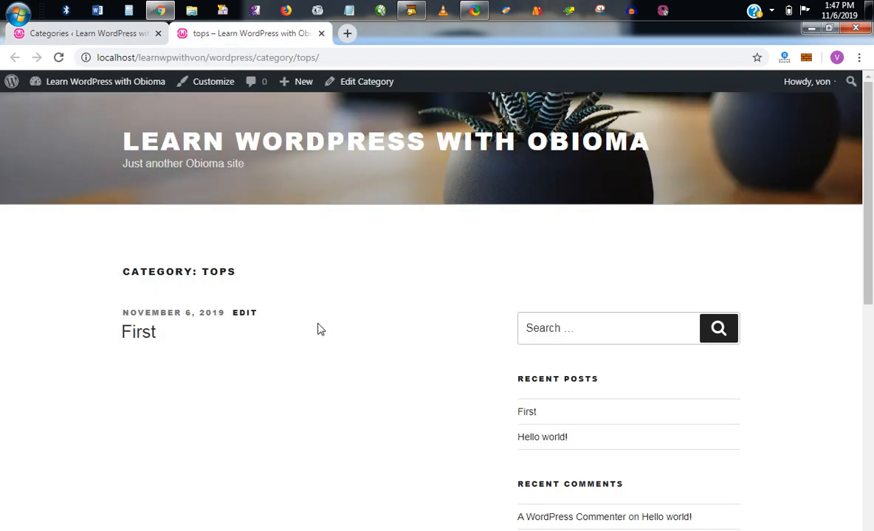
click(52, 33)
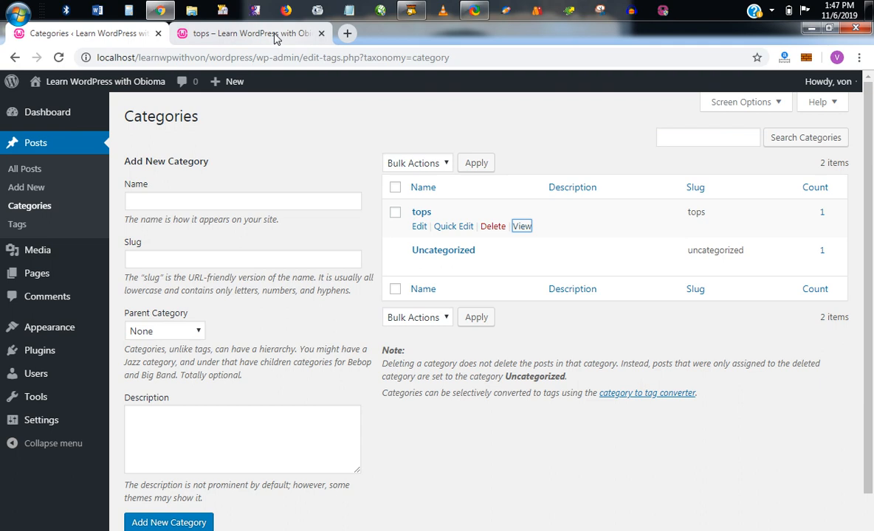
click(251, 33)
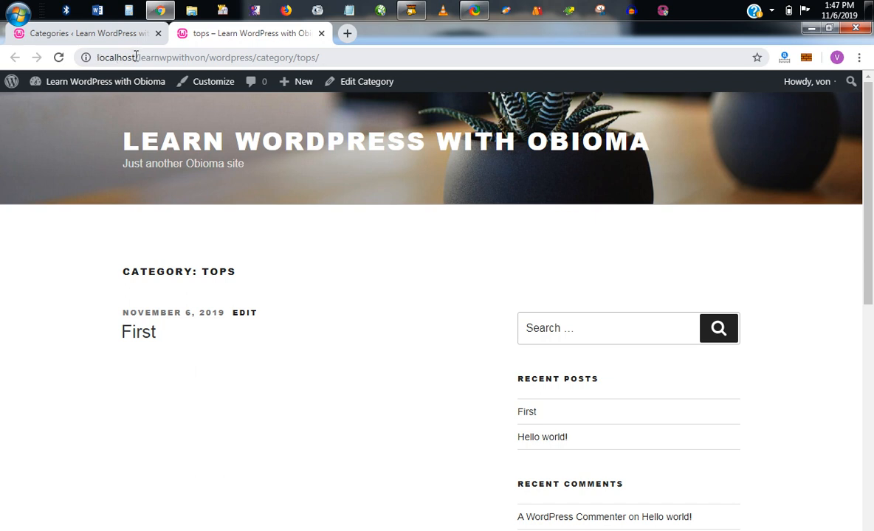
drag(96, 61, 255, 55)
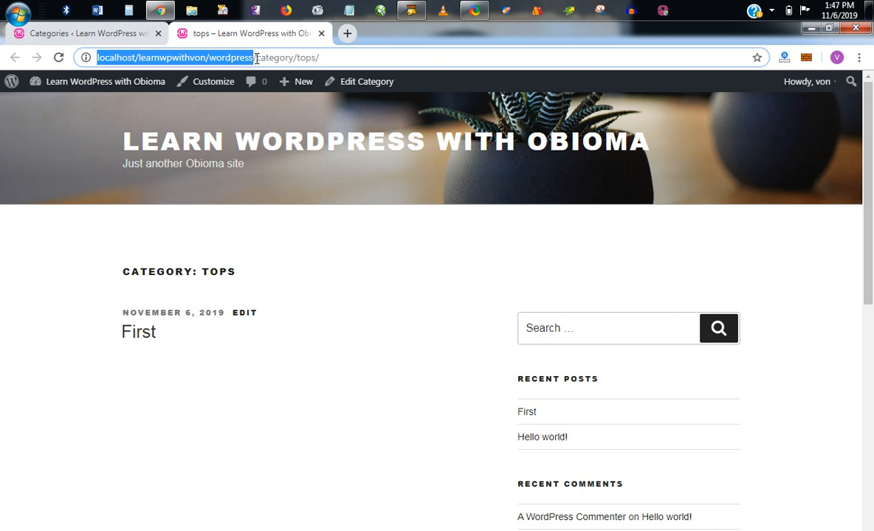
Examine the "category" and "tops" parts of the category archive's URL, checking against the Categories page
double_click(268, 57)
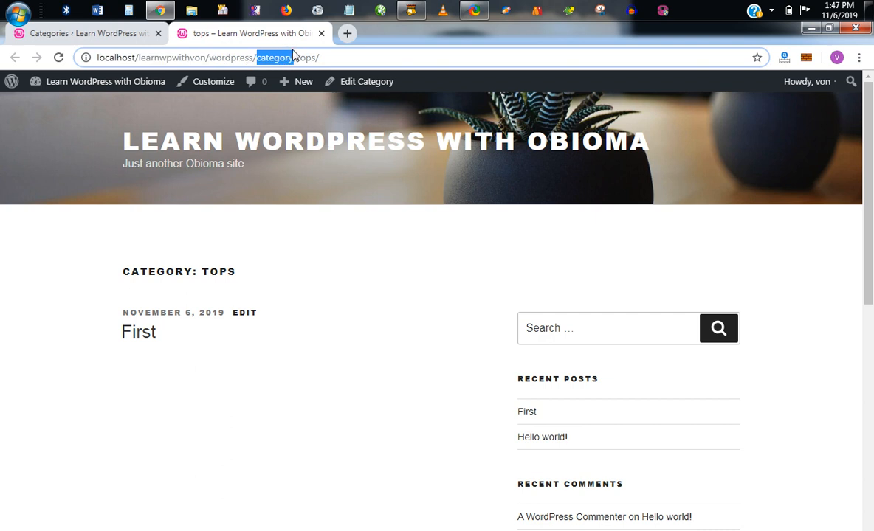
drag(298, 57, 256, 58)
click(268, 59)
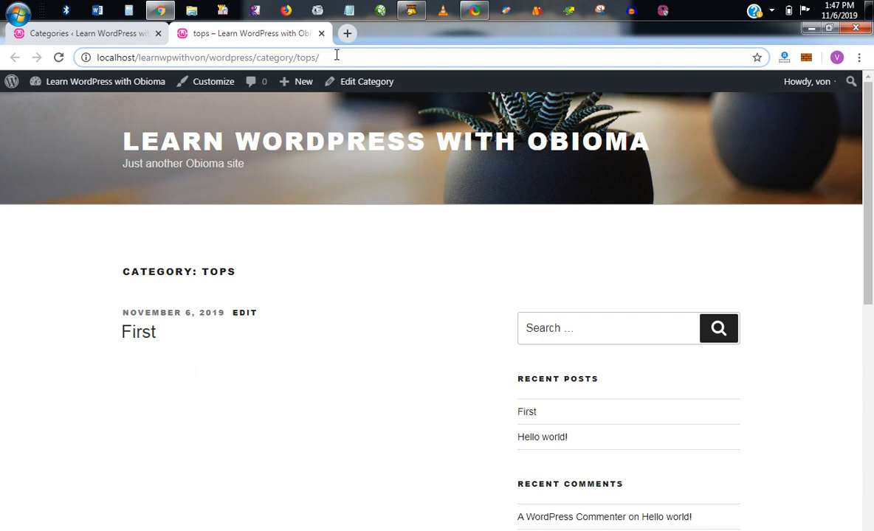
click(82, 33)
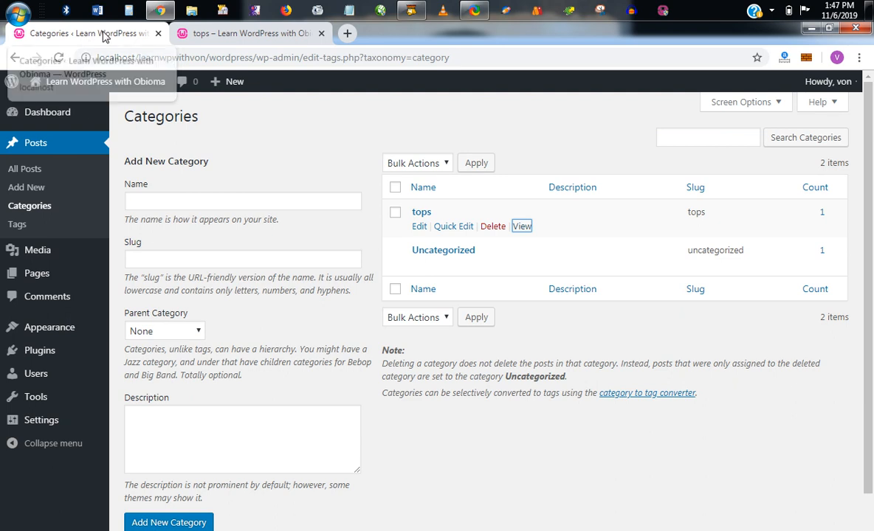
click(264, 28)
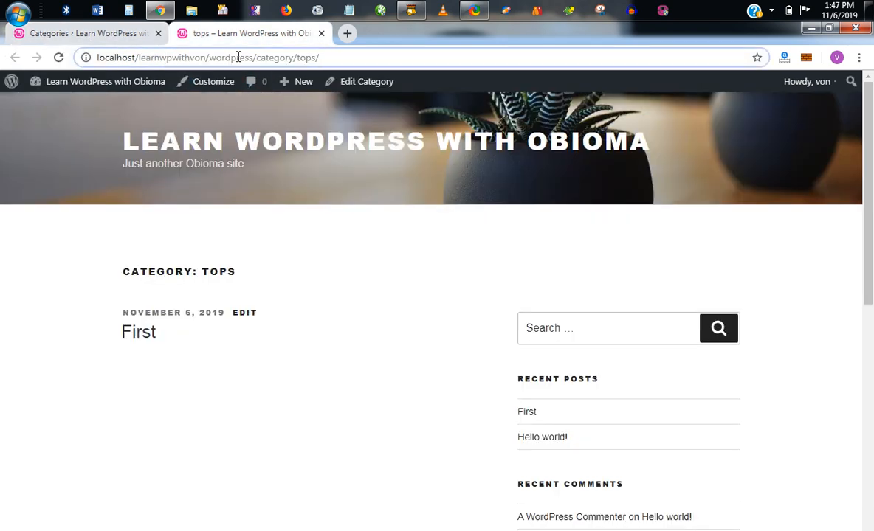
drag(255, 57, 294, 57)
click(299, 57)
click(298, 58)
click(262, 53)
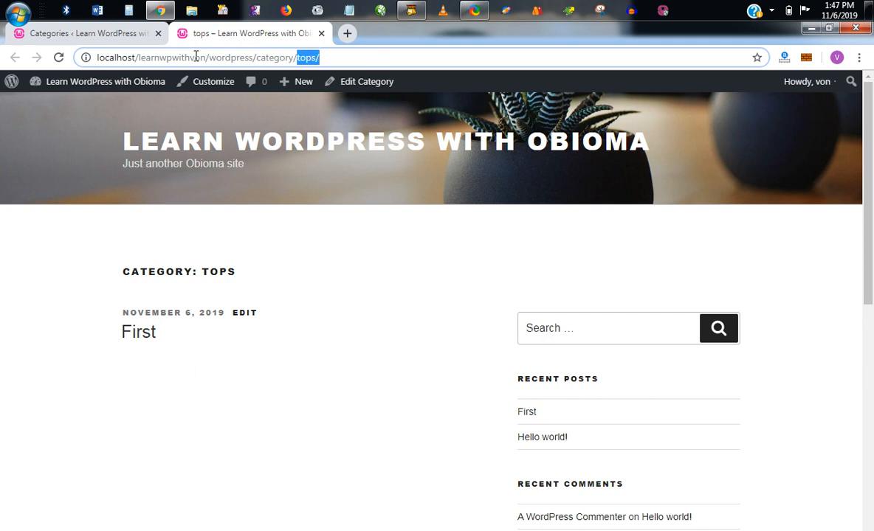
In the permalink settings, set the category base to "wears" and save the changes
click(84, 34)
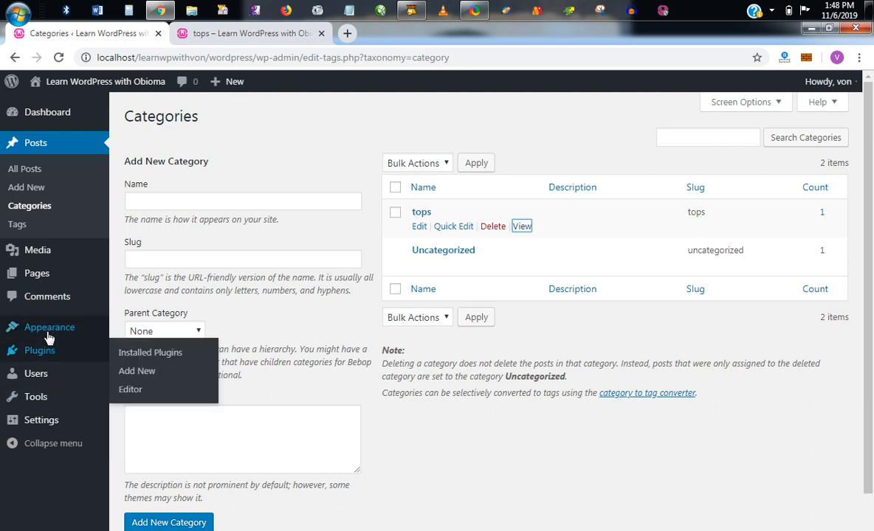
mouse_move(46, 409)
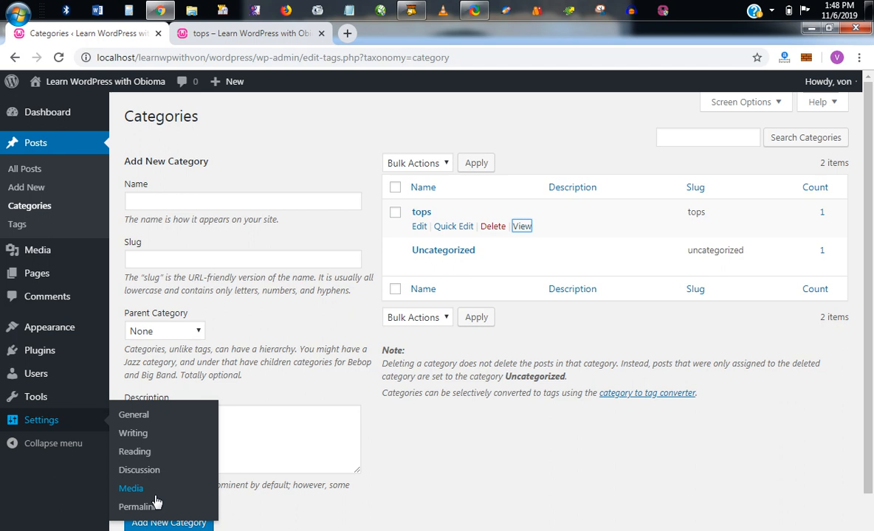
click(141, 507)
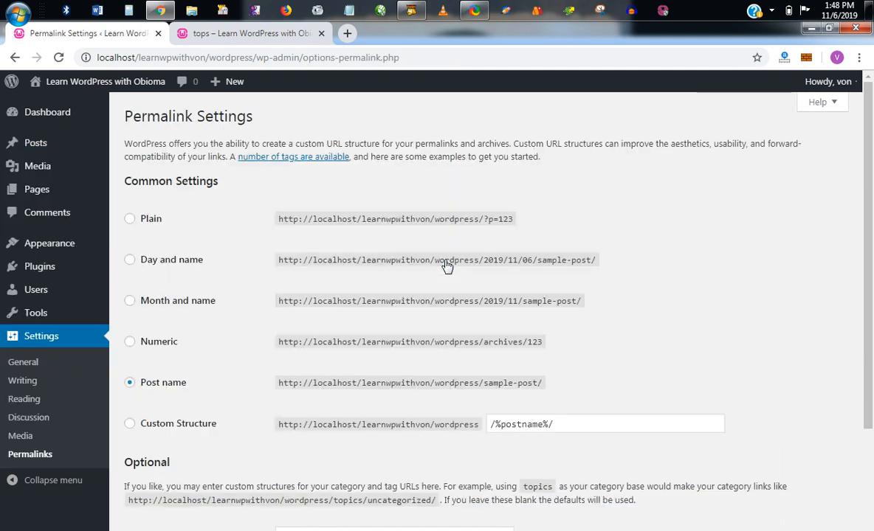
scroll(420, 317, down, 2)
click(371, 392)
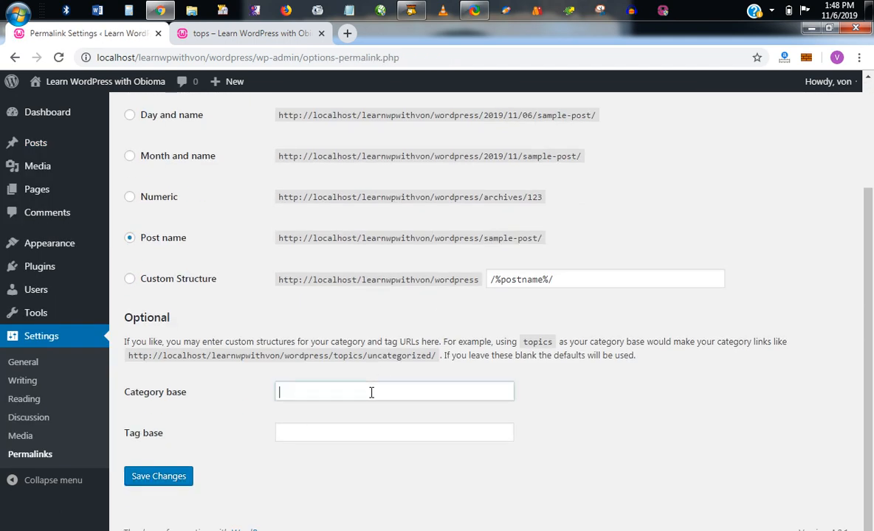
text(wears)
click(168, 479)
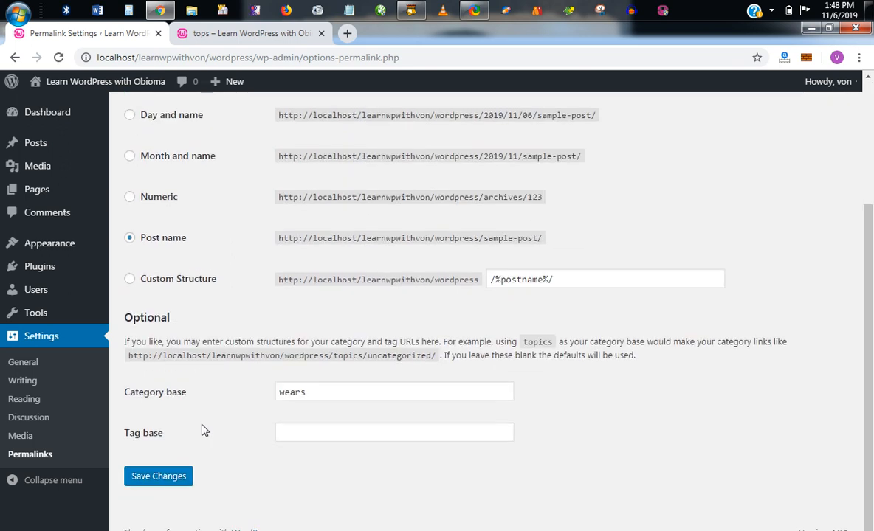
scroll(205, 429, up, 3)
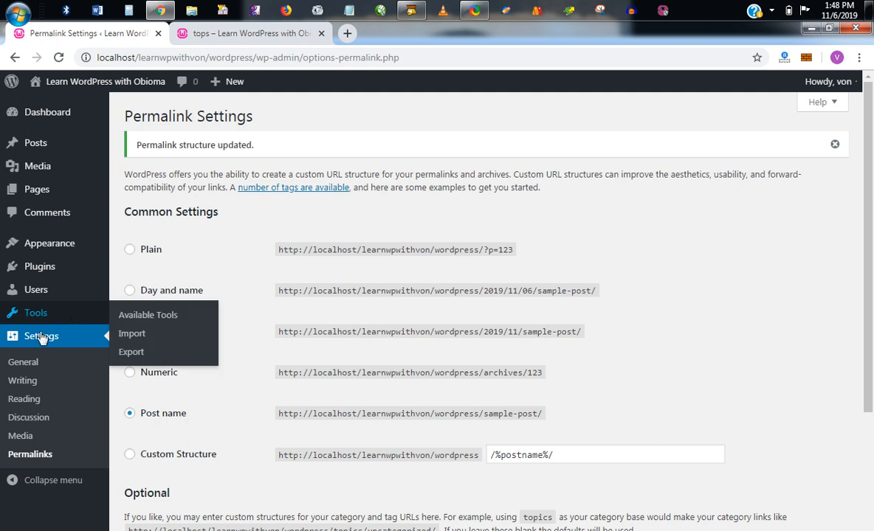
Open the "tops" category archive from the Categories page in a new tab and compare its URL with the earlier archive tab
mouse_move(54, 144)
click(125, 183)
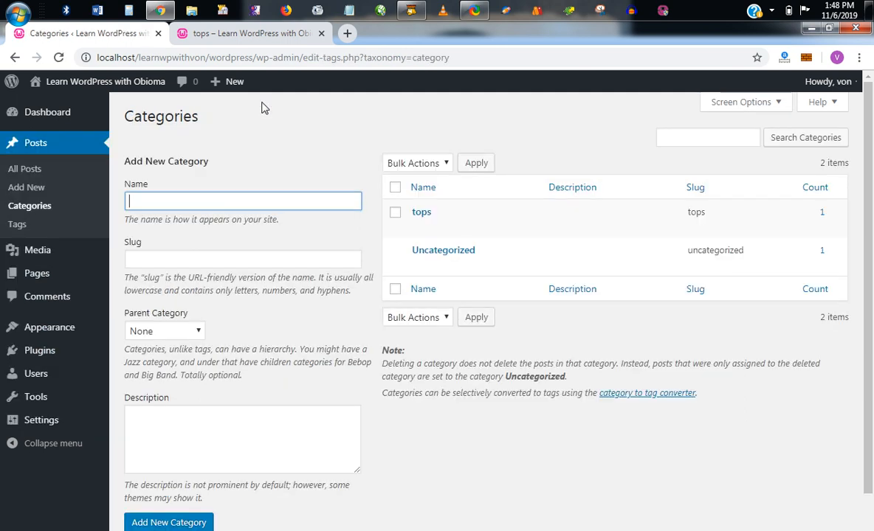
mouse_move(448, 231)
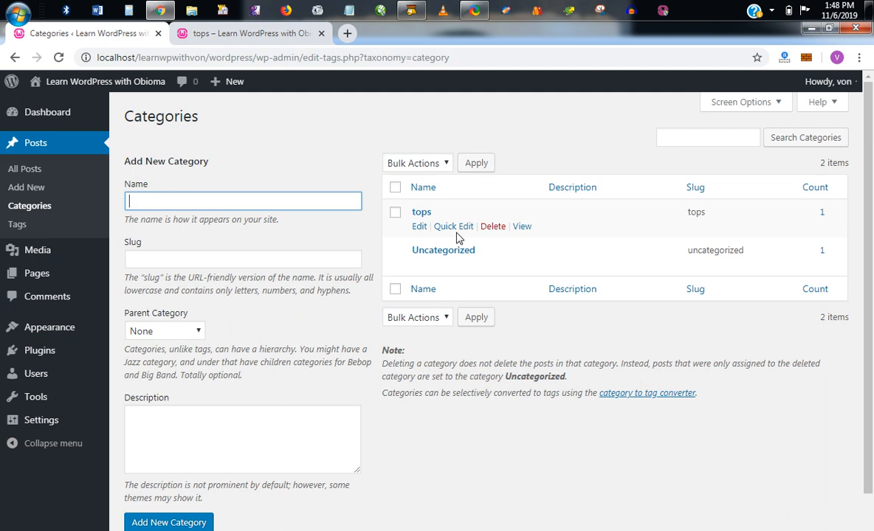
middle_click(524, 228)
click(385, 34)
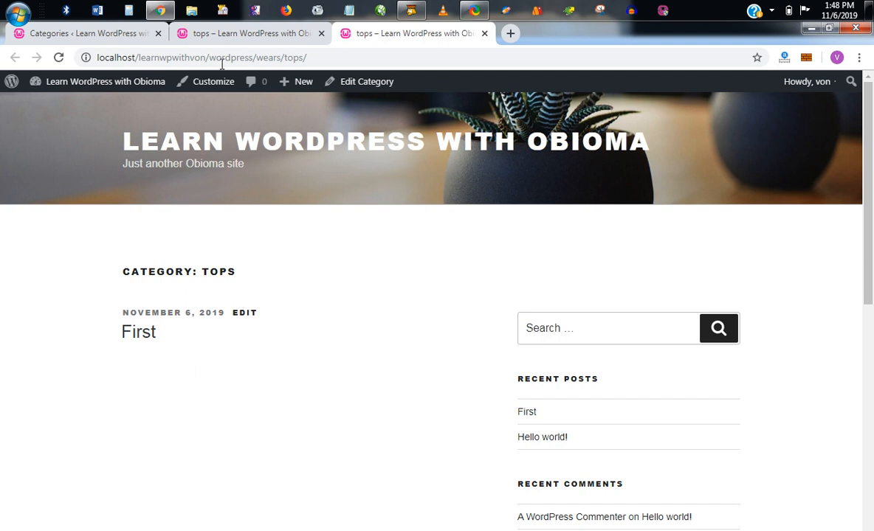
drag(101, 58, 254, 57)
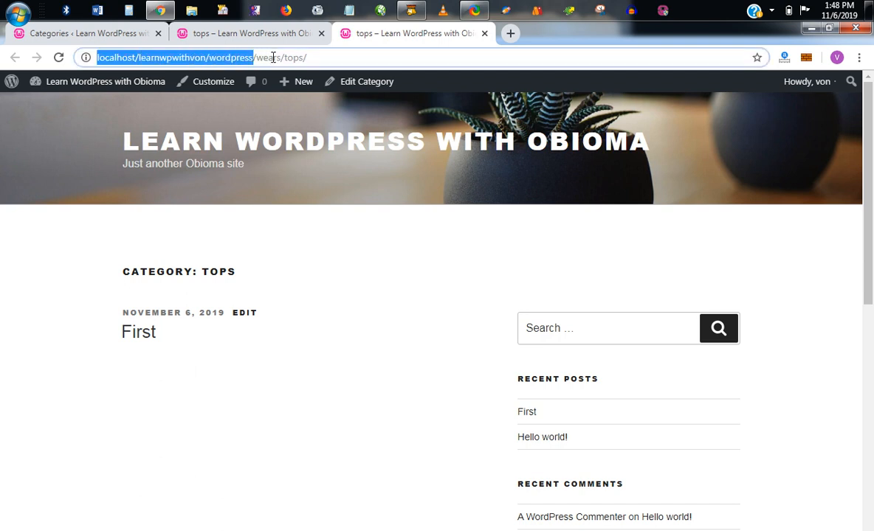
click(288, 33)
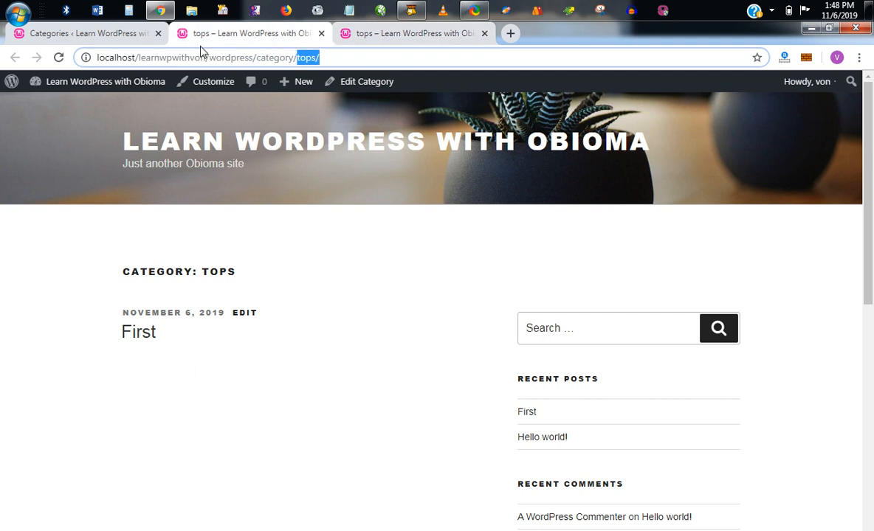
Add two new categories named "shirt" and "blouse" on the Categories page
click(127, 33)
click(150, 198)
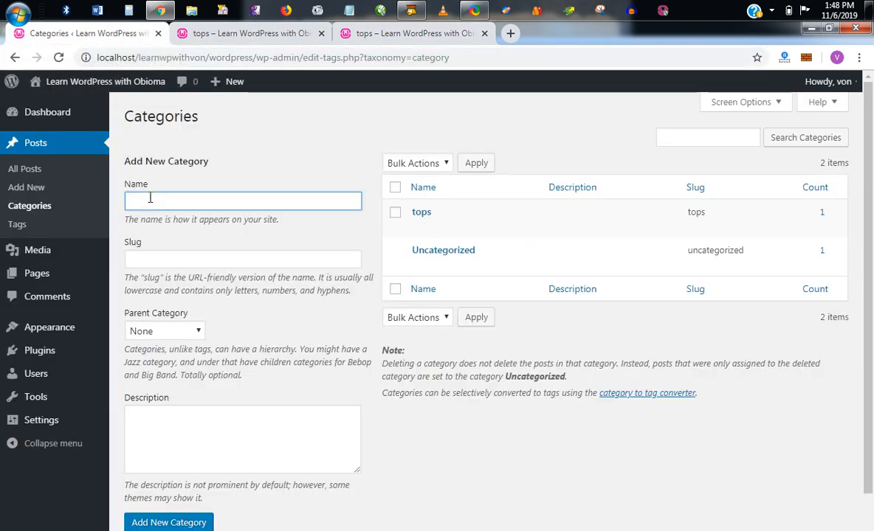
text(shirt)
key(Return)
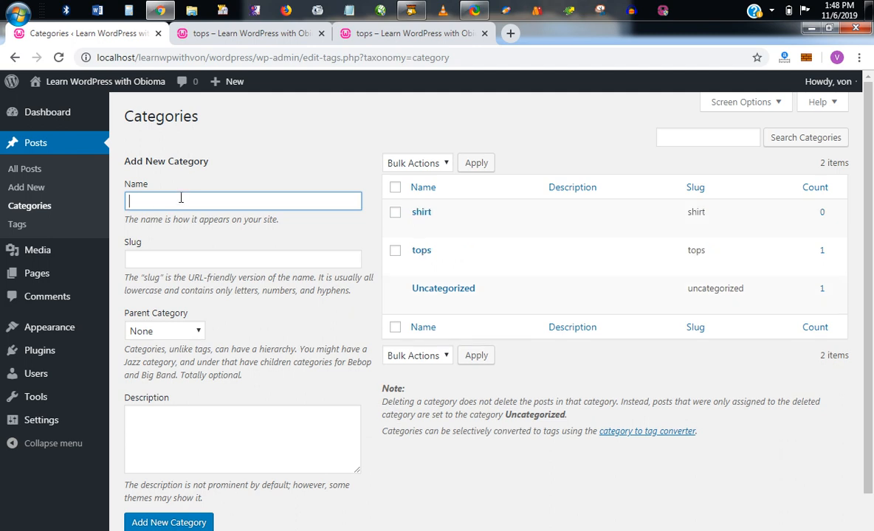
text(blouse)
key(Return)
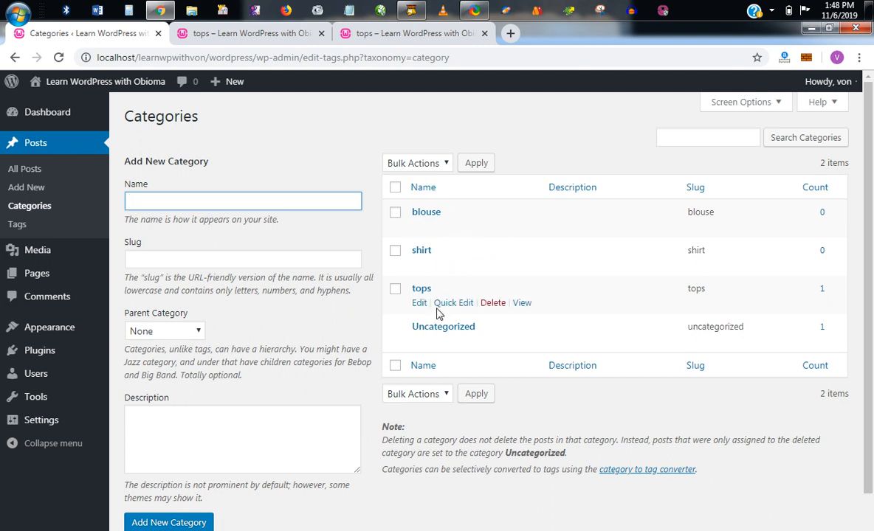
View the "shirt" category archive in a new tab and examine its URL
ctrl+click(520, 265)
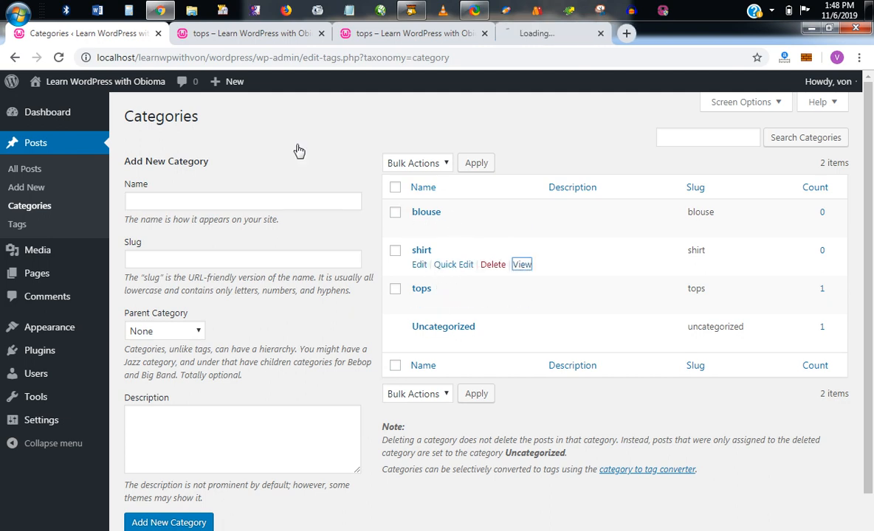
click(541, 35)
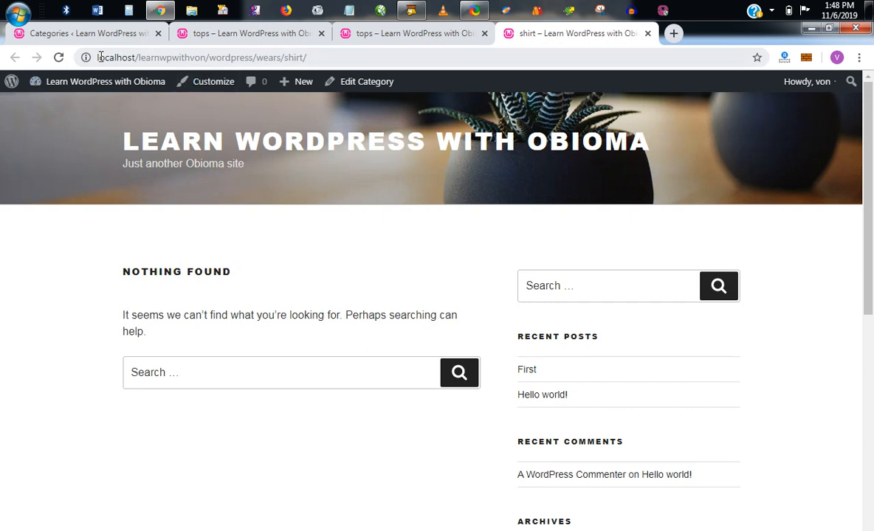
drag(96, 57, 304, 58)
click(259, 57)
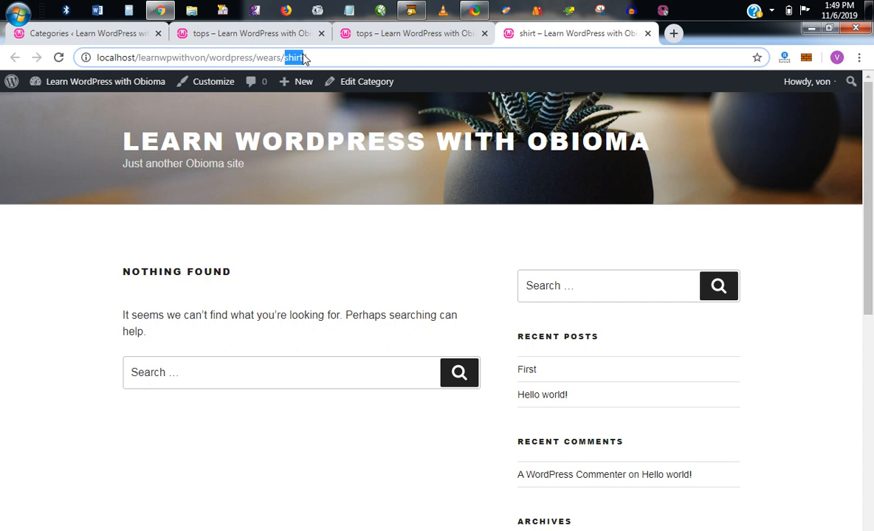
Compare the URLs across the open category archive tabs, and close all of those tabs
click(288, 33)
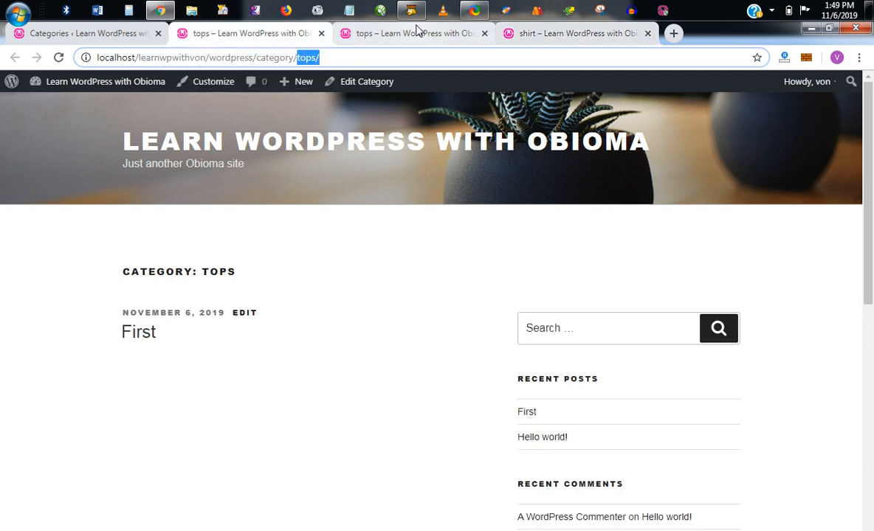
click(417, 31)
click(523, 34)
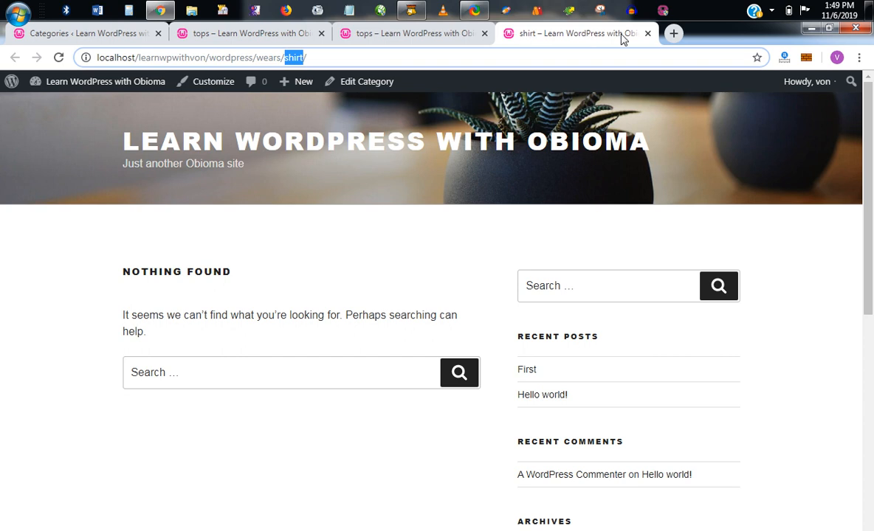
click(647, 33)
click(484, 33)
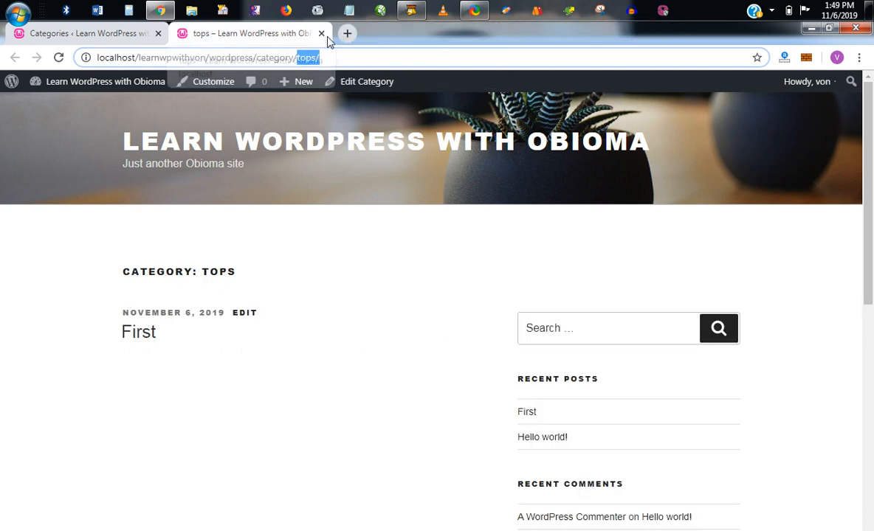
click(321, 33)
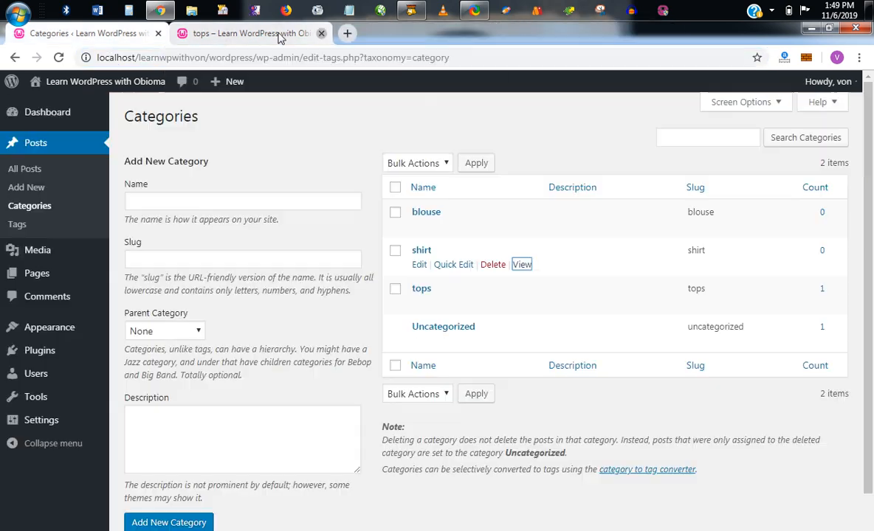
Open the Media settings and examine the thumbnail, medium and large image size options
click(43, 146)
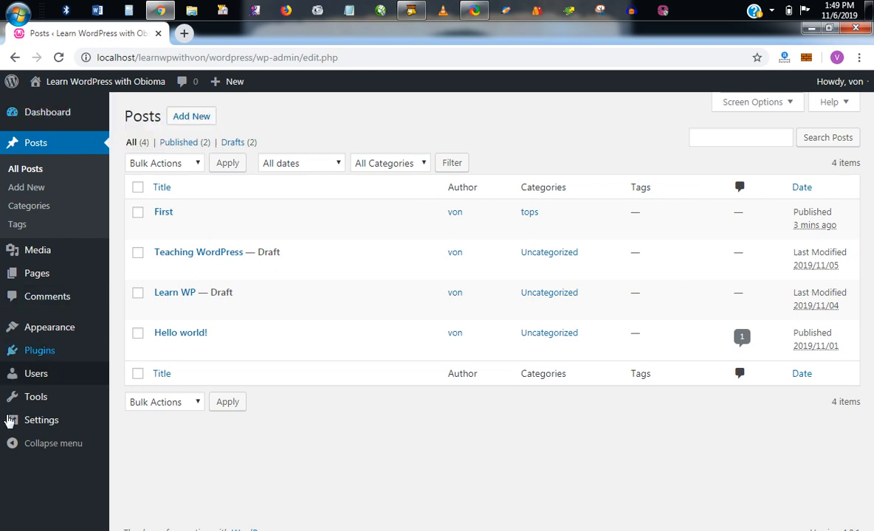
mouse_move(15, 420)
click(137, 462)
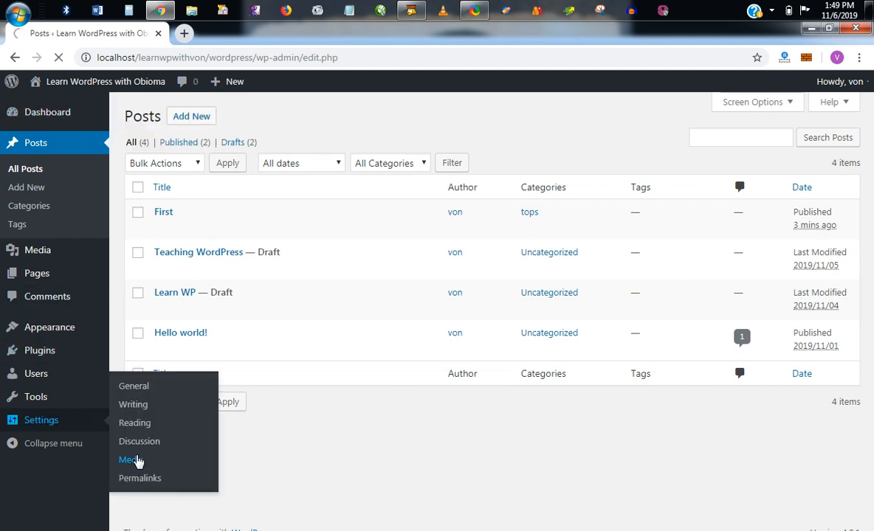
click(31, 455)
click(45, 441)
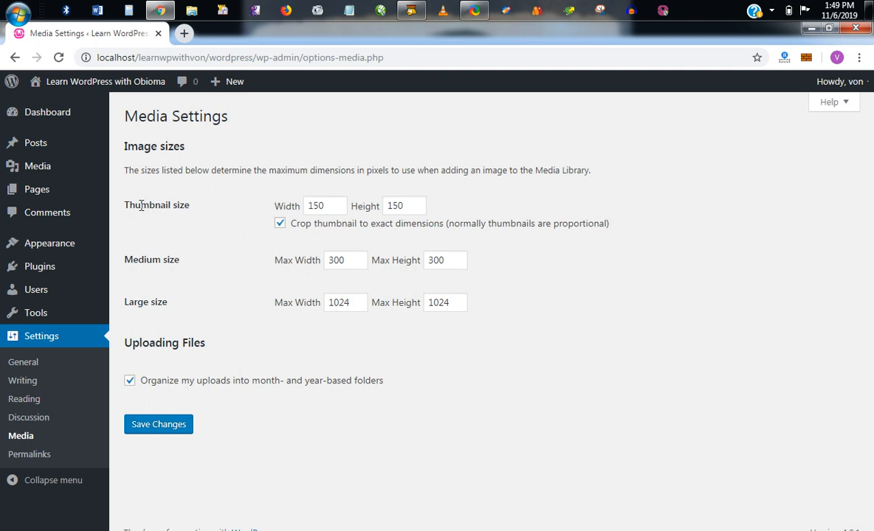
drag(124, 206, 205, 205)
drag(124, 258, 160, 264)
click(164, 309)
double_click(165, 308)
click(195, 307)
Set the permalink structure to Plain and save the changes
click(23, 453)
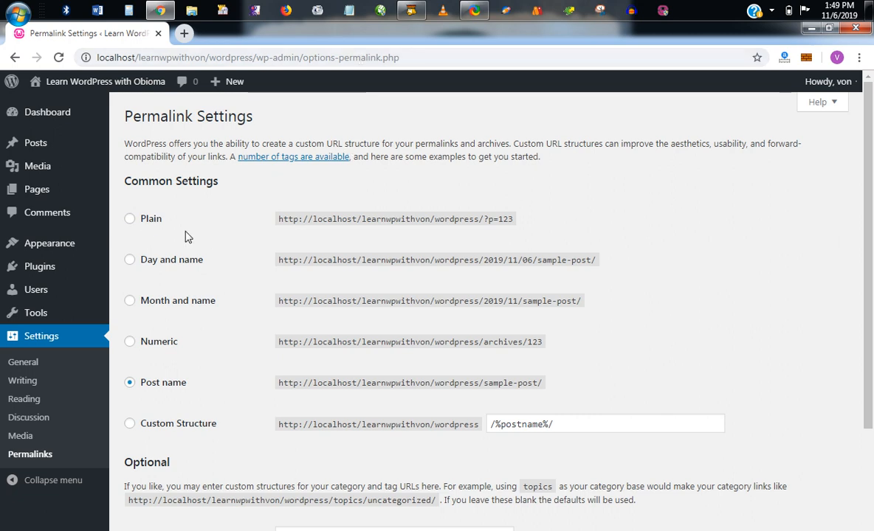
click(146, 219)
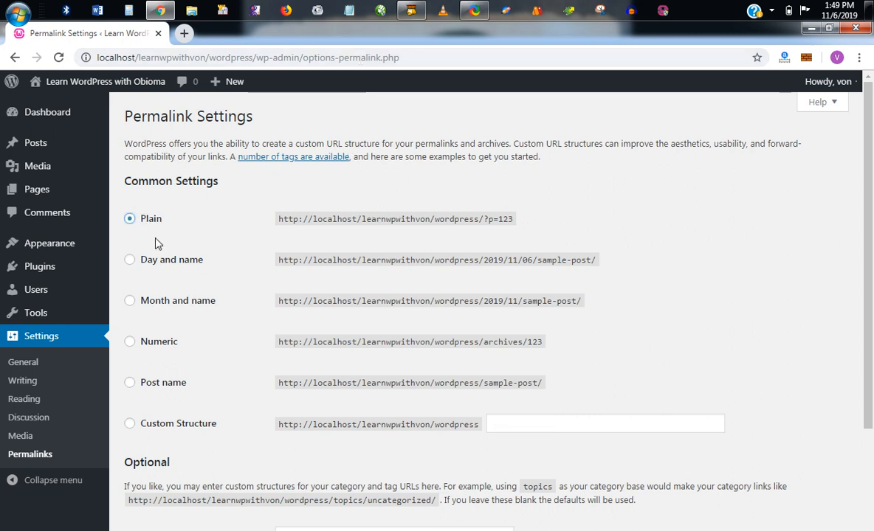
click(136, 342)
scroll(139, 338, down, 1)
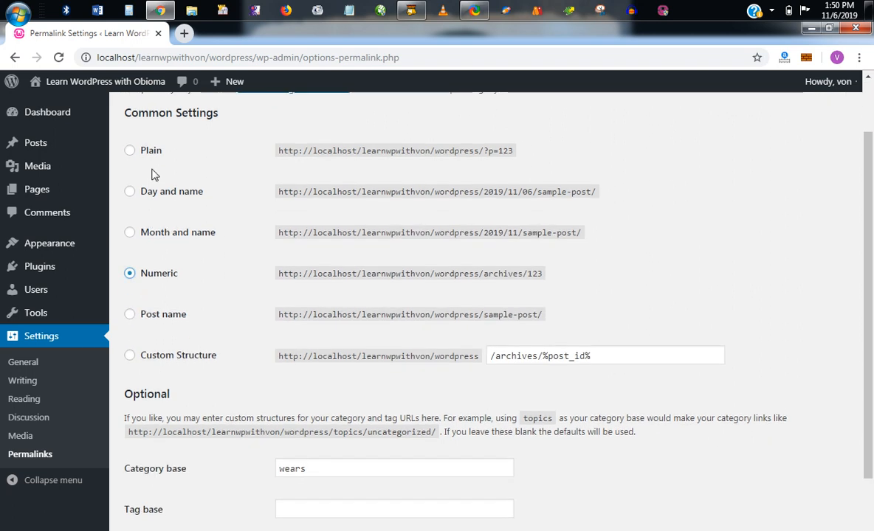
click(142, 148)
scroll(168, 254, down, 1)
click(172, 478)
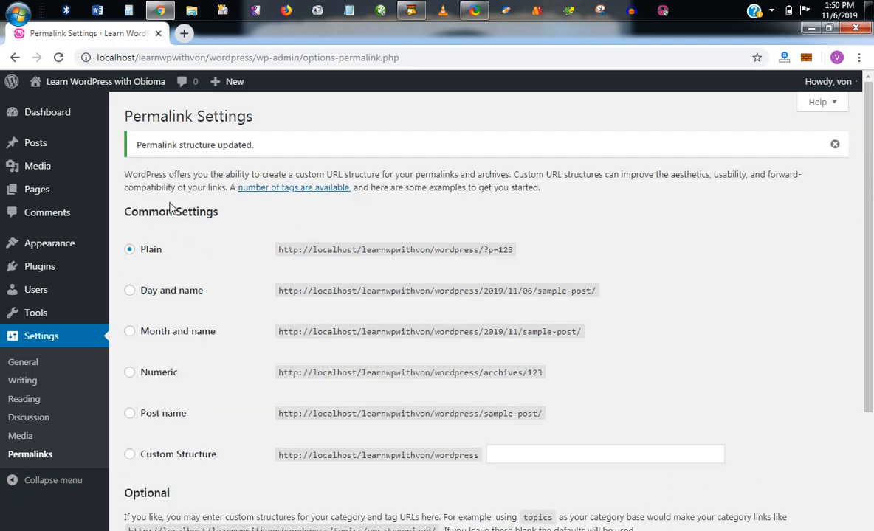
Start a new post and title it "come here"
mouse_move(47, 137)
click(133, 163)
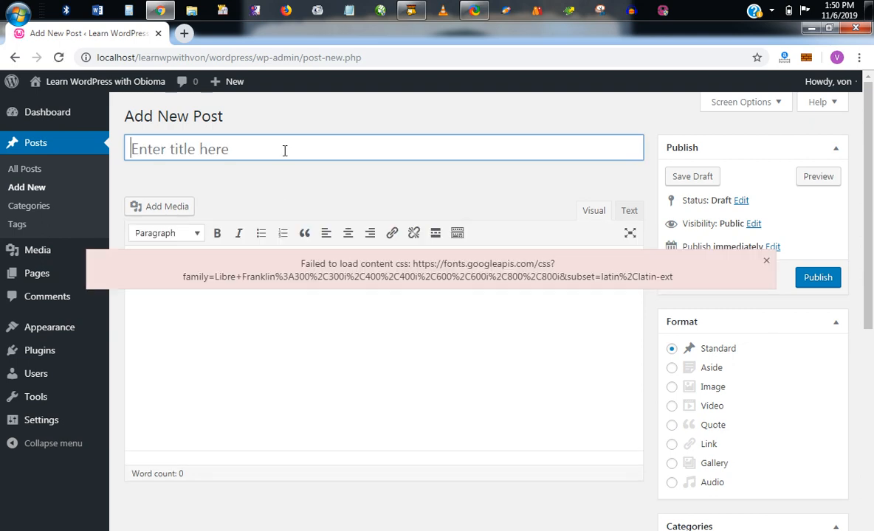
text(come here)
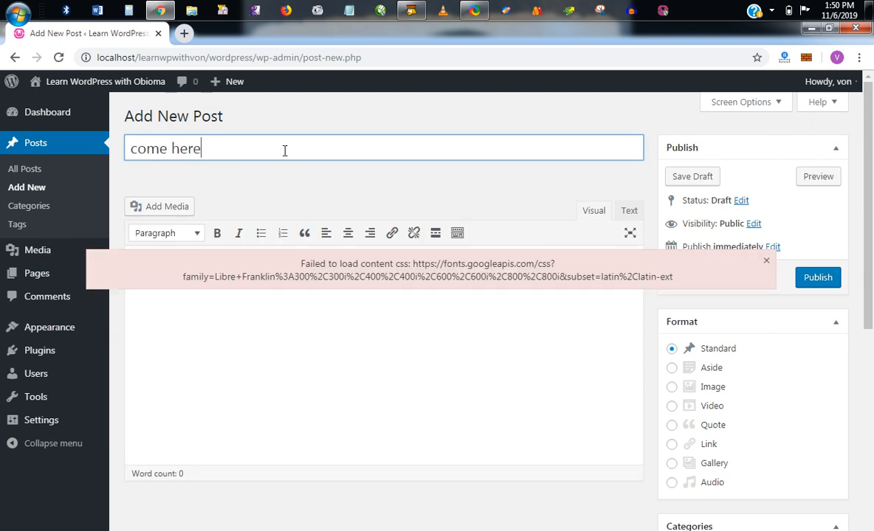
Publish the "come here" post and inspect the ending of its URL in a new tab
click(358, 345)
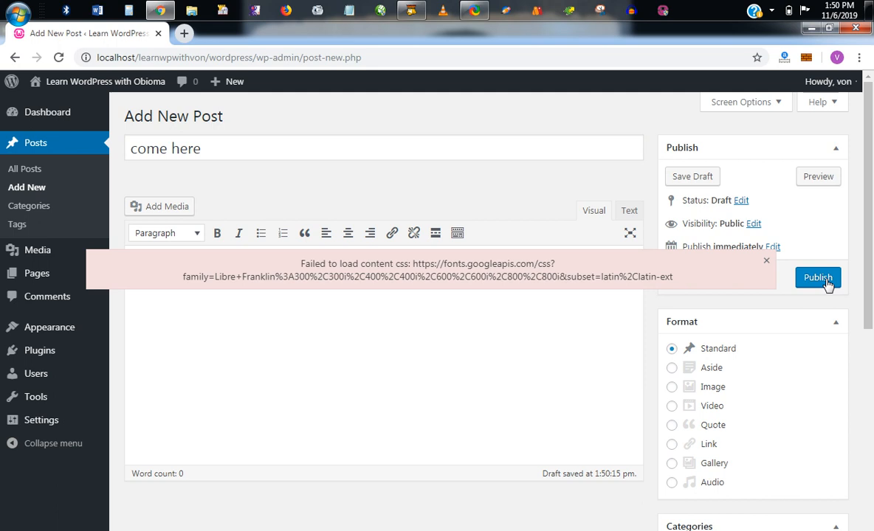
click(818, 278)
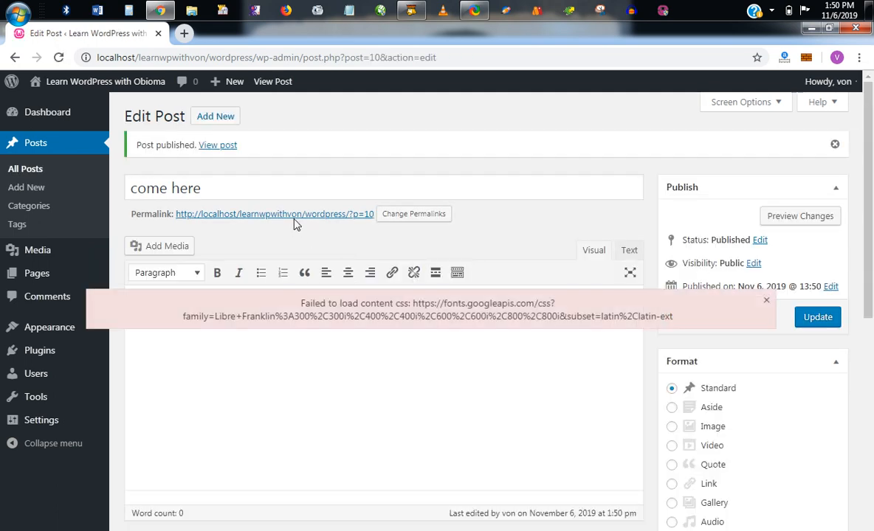
middle_click(302, 215)
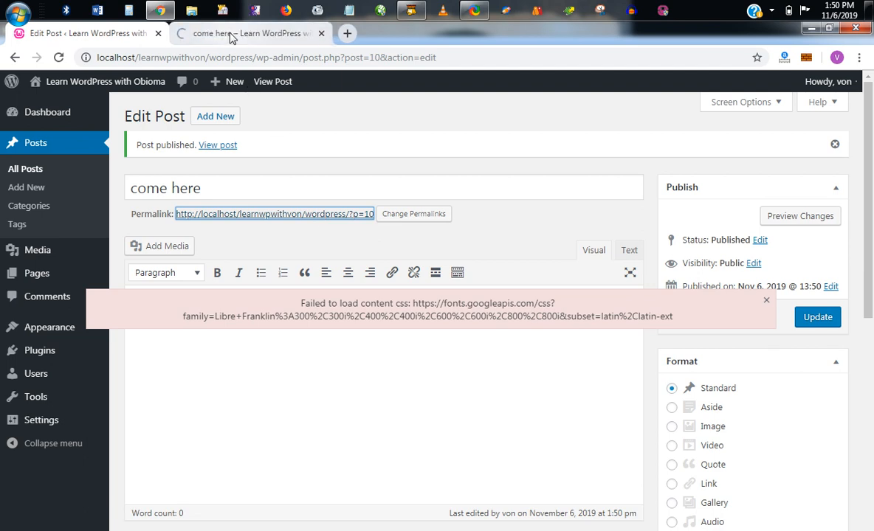
click(231, 35)
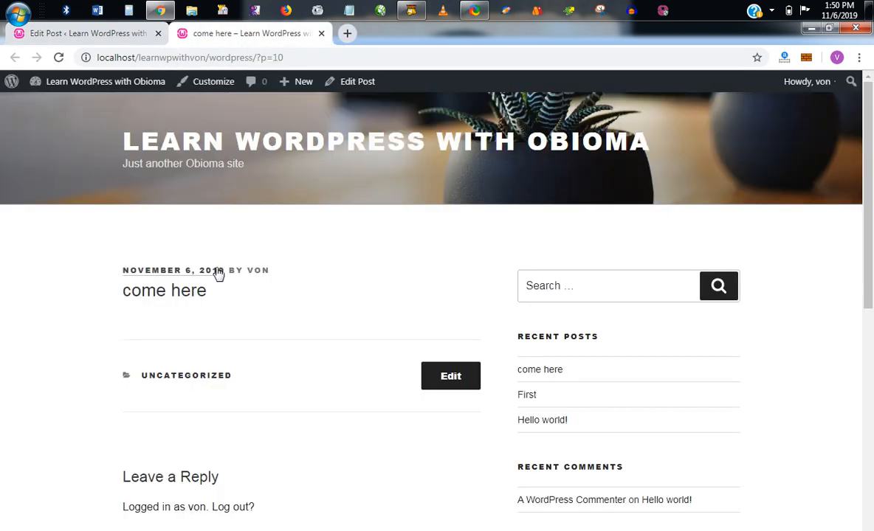
drag(257, 59, 285, 57)
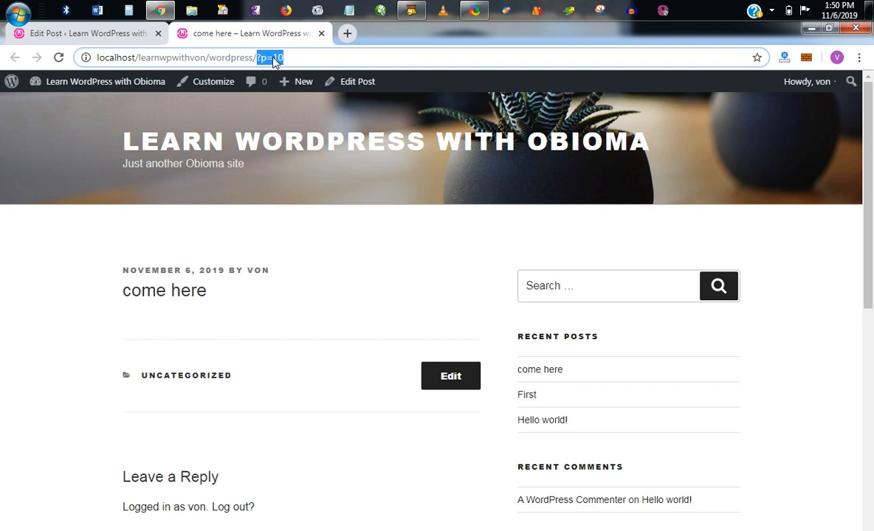
Set the site's permalink structure to Post name and save the changes
click(112, 33)
mouse_move(65, 429)
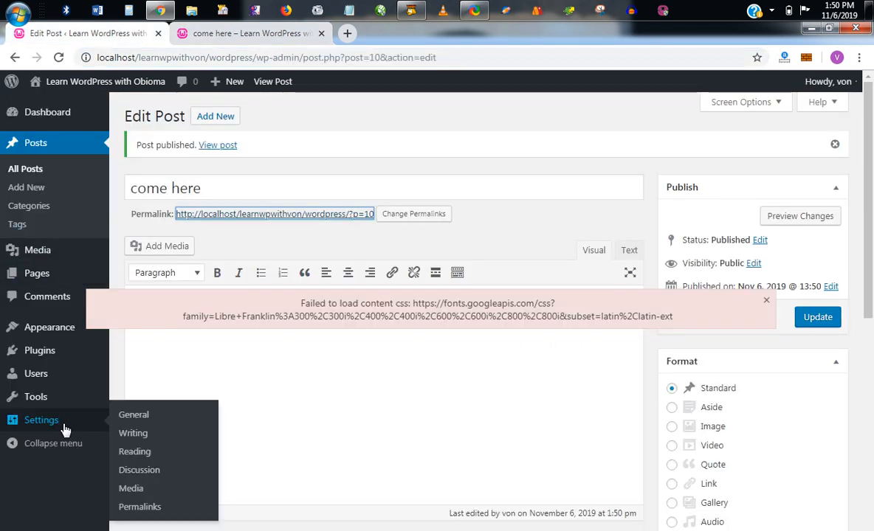
click(139, 507)
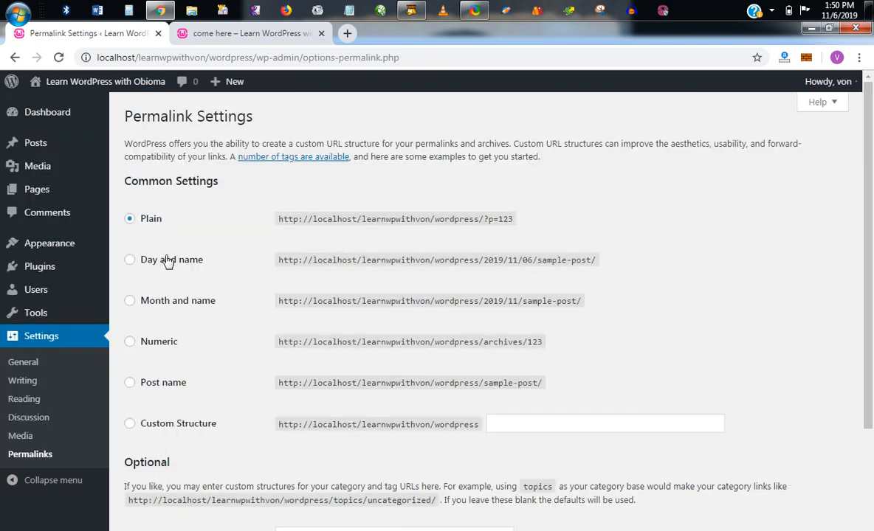
click(158, 387)
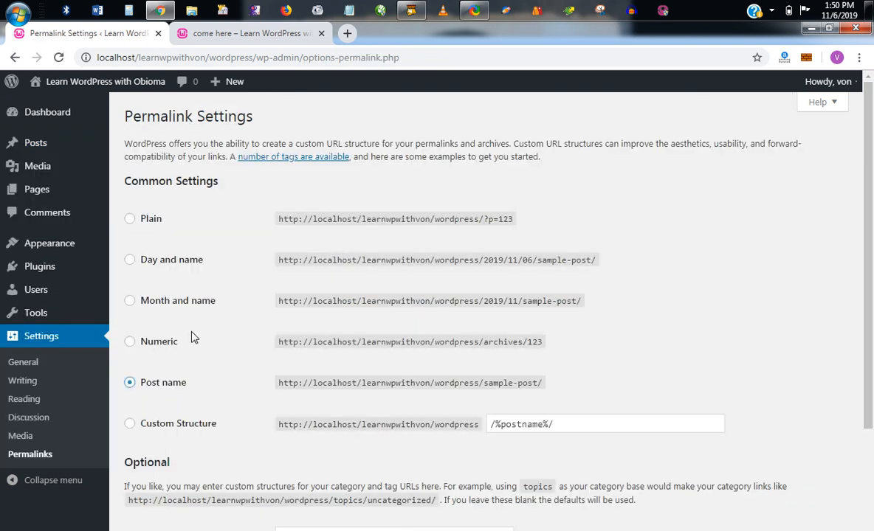
scroll(192, 337, down, 2)
click(158, 477)
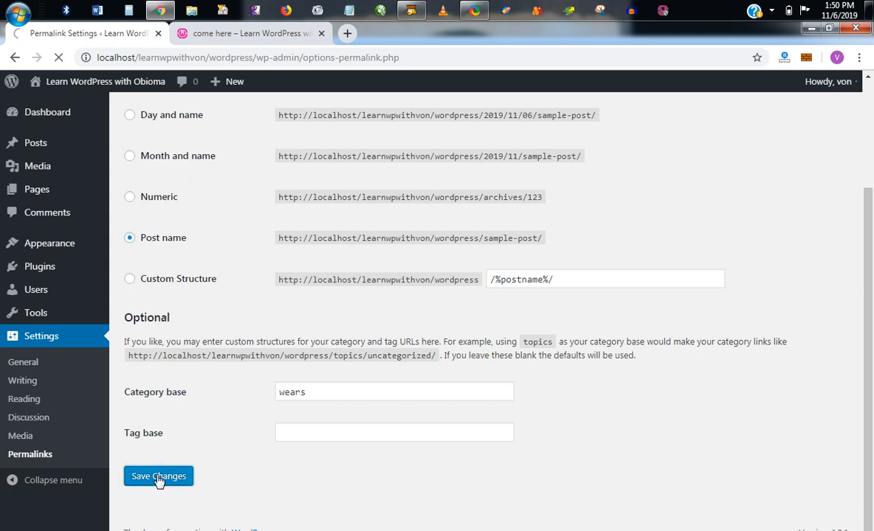
Reload the open "come here" post and examine the ending of its URL under the new permalink structure
click(246, 34)
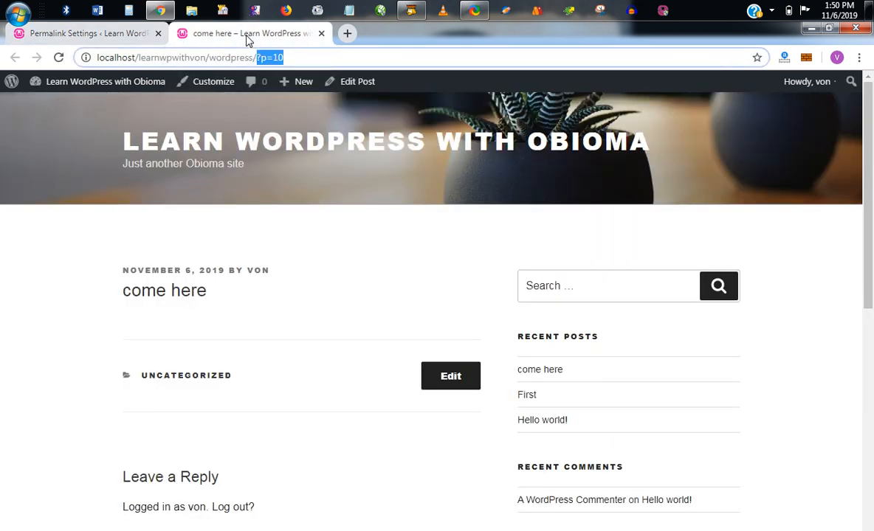
click(60, 59)
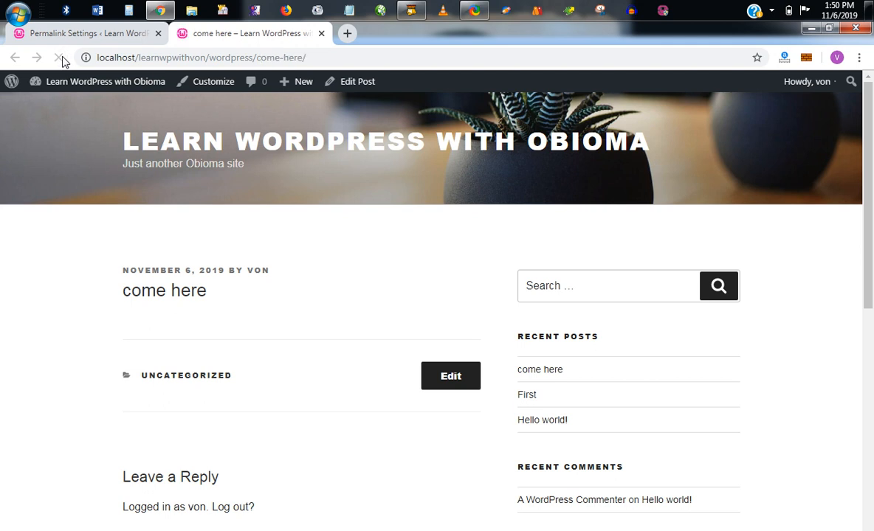
drag(258, 57, 323, 57)
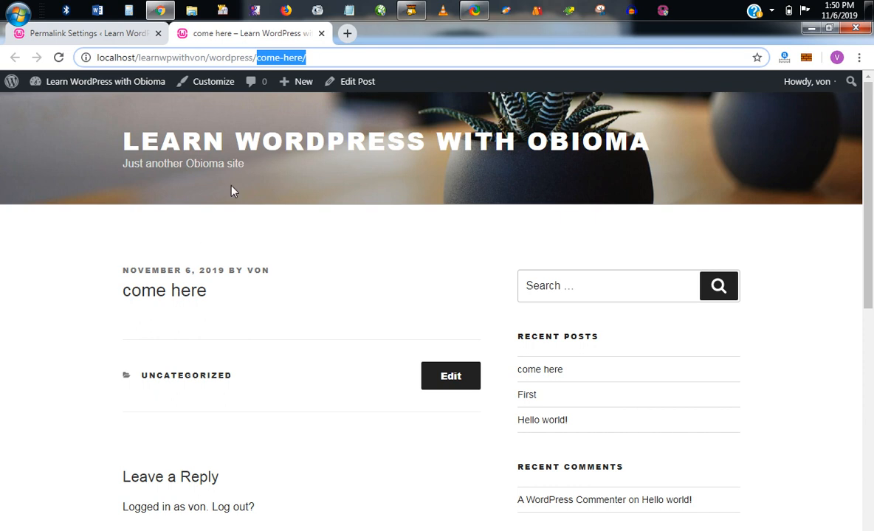
click(284, 57)
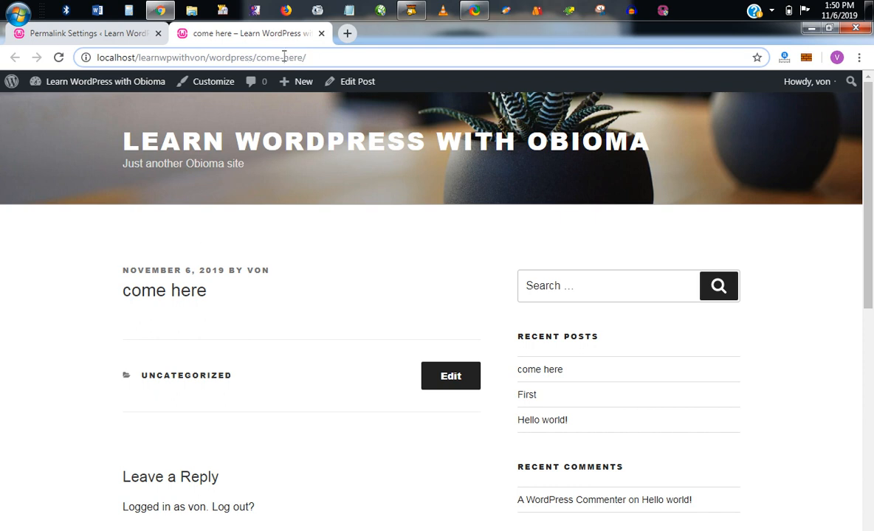
Return to the admin Dashboard and look over its Activity, Quick Draft and At a Glance sections
click(111, 34)
click(51, 107)
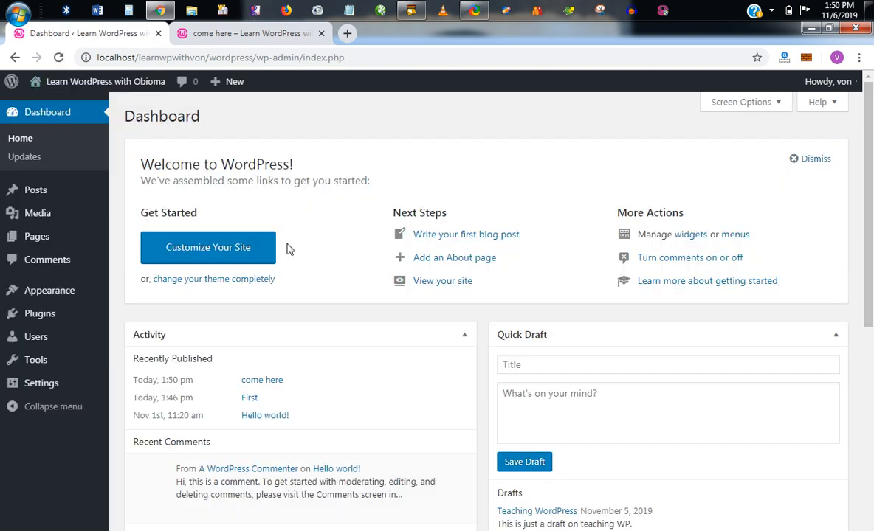
drag(873, 170, 871, 279)
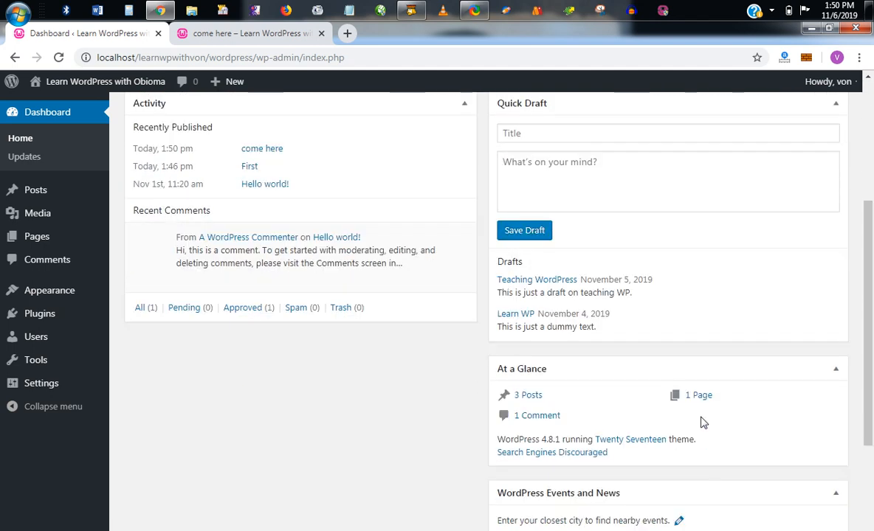